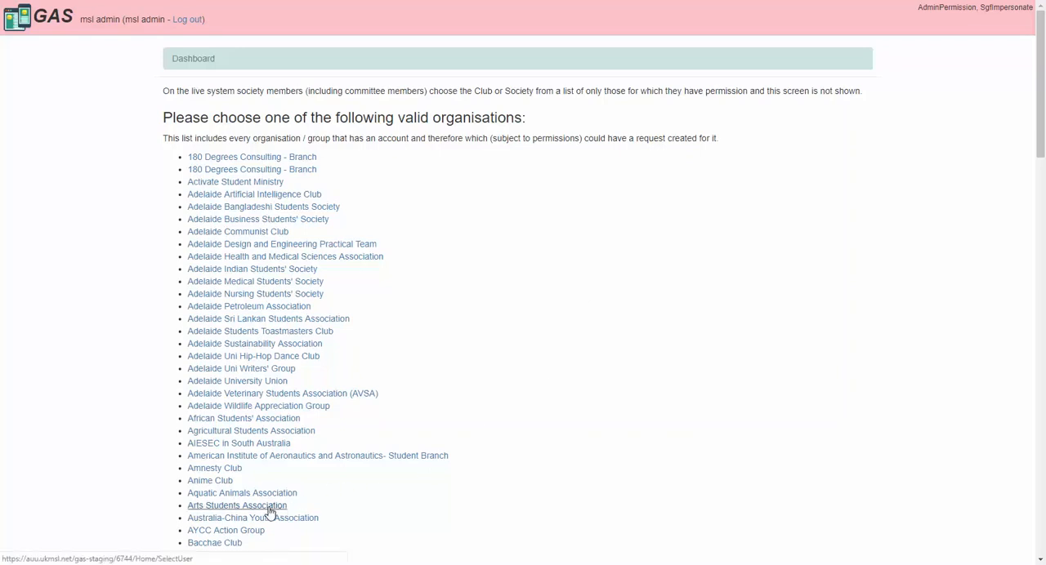
# Step: Choose the Arts Students Association as the organisation and act as the second Society Member test user
pyautogui.click(270, 506)
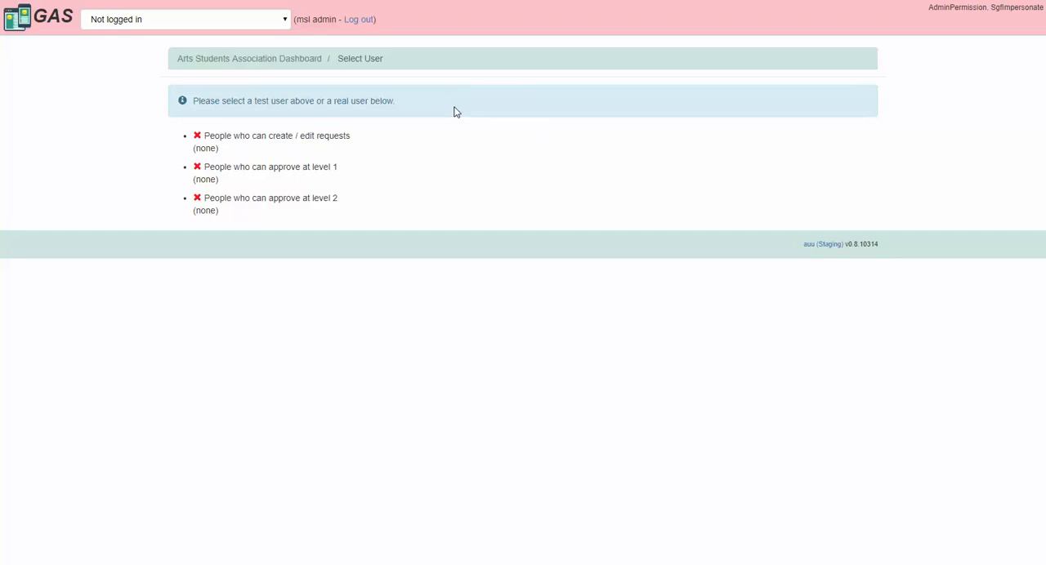
pyautogui.click(277, 23)
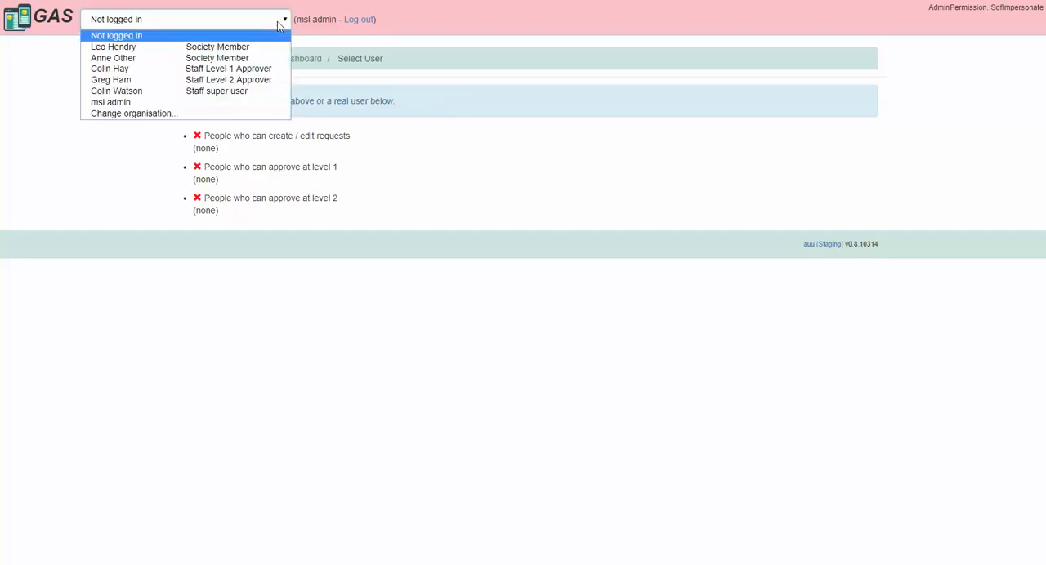
pyautogui.click(275, 63)
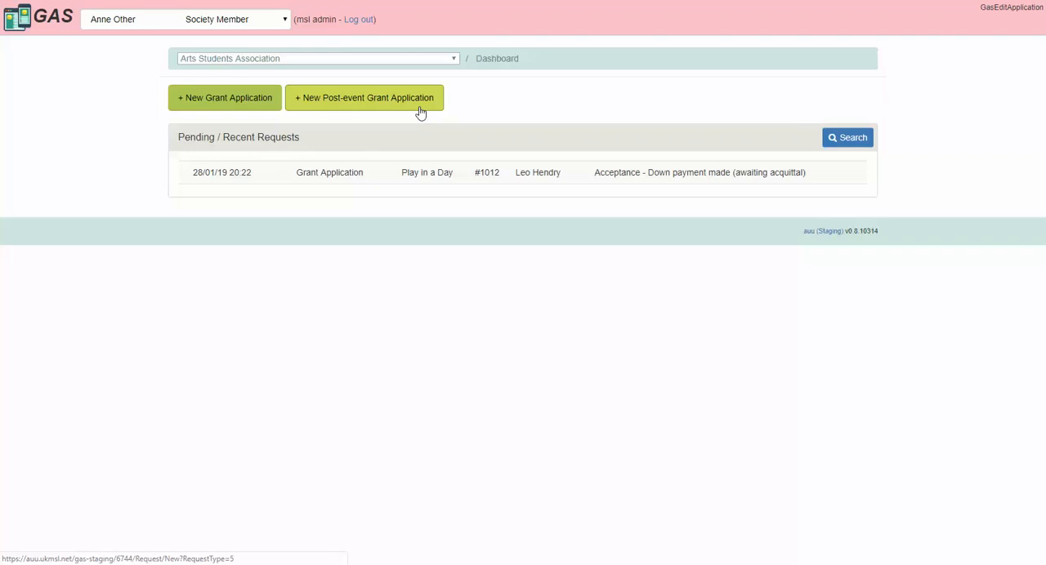
# Step: Start a new grant application, enter the applicant's mobile number and title the project "Play in a Day"
pyautogui.click(231, 100)
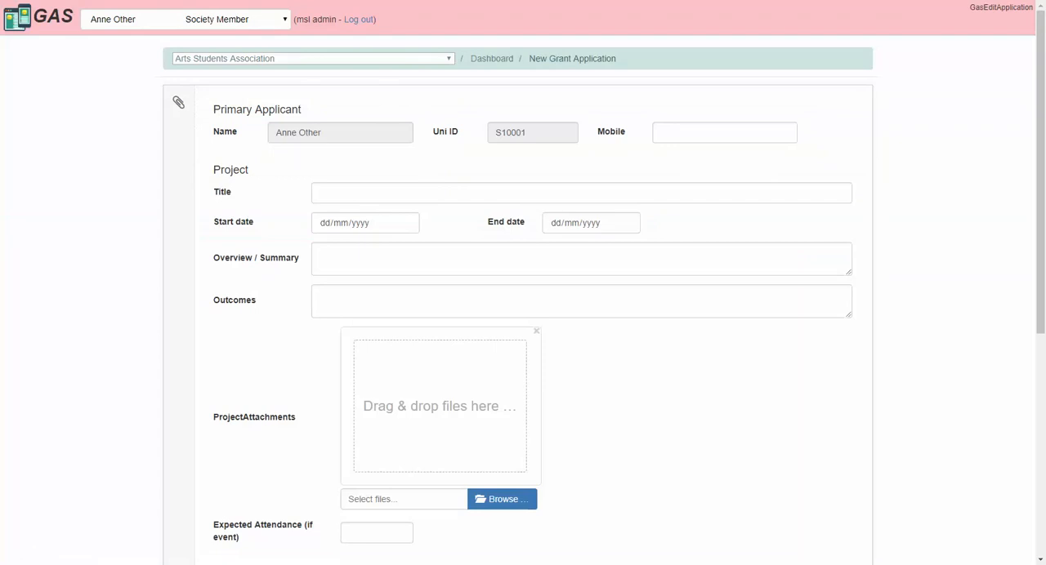
pyautogui.click(722, 129)
pyautogui.click(368, 196)
pyautogui.write('Play in a Day')
# Step: Set both the start date and the end date of the project to 30/01/2019
pyautogui.click(406, 226)
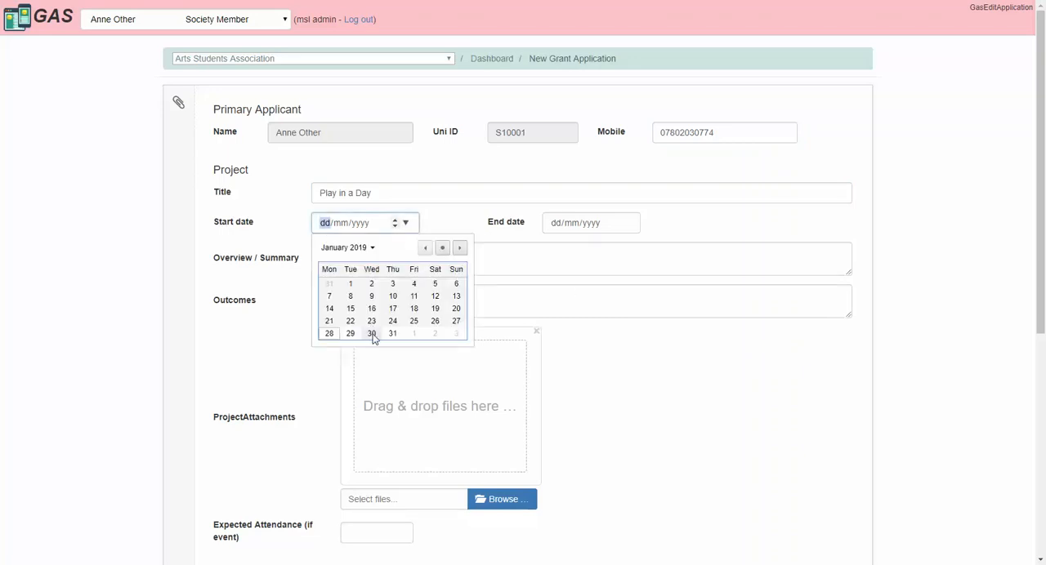
pyautogui.click(371, 331)
pyautogui.click(626, 225)
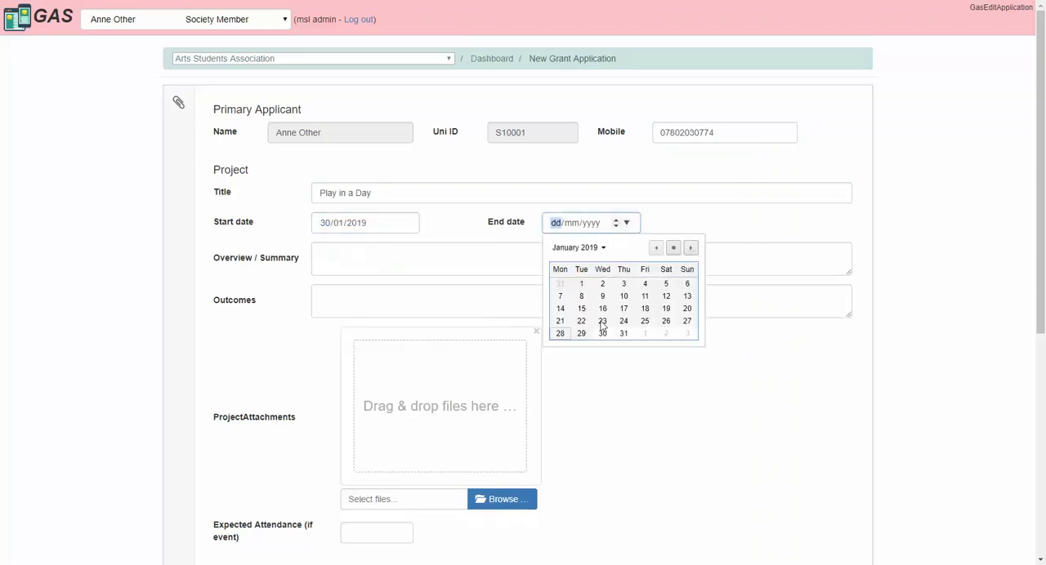
pyautogui.click(603, 333)
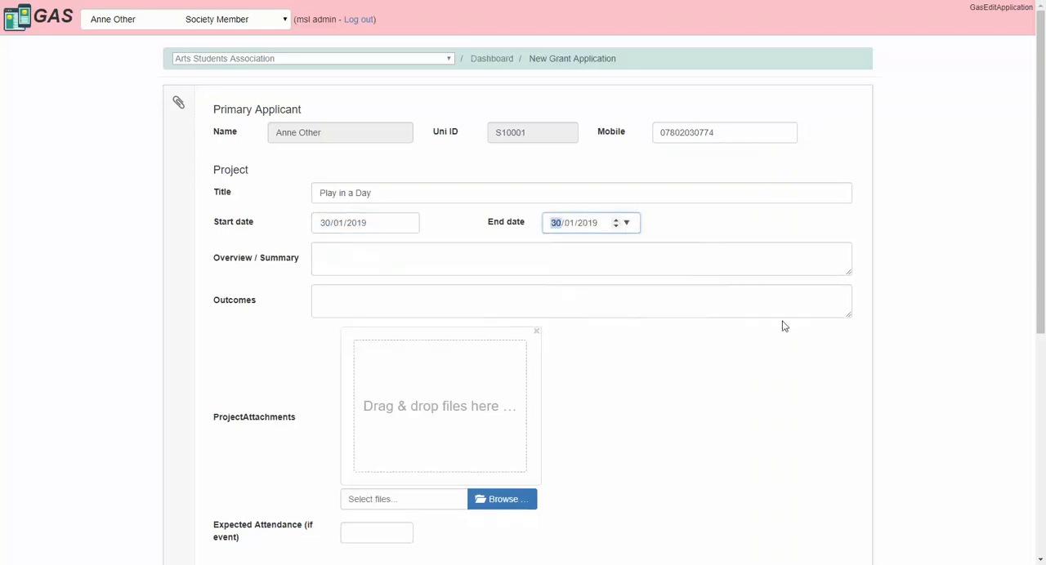
# Step: Enter the project overview "Expose people to different drama techniques and performing a play at the end of the day"
pyautogui.click(475, 257)
pyautogui.write('Expose people to different drama techniques and performing a play at the end of the day')
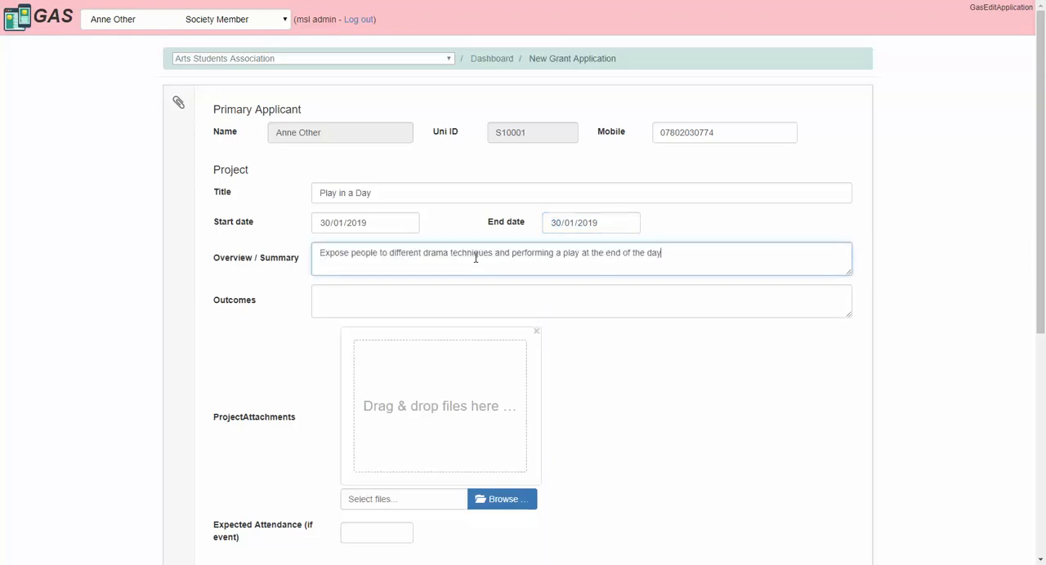
pyautogui.press('Tab')
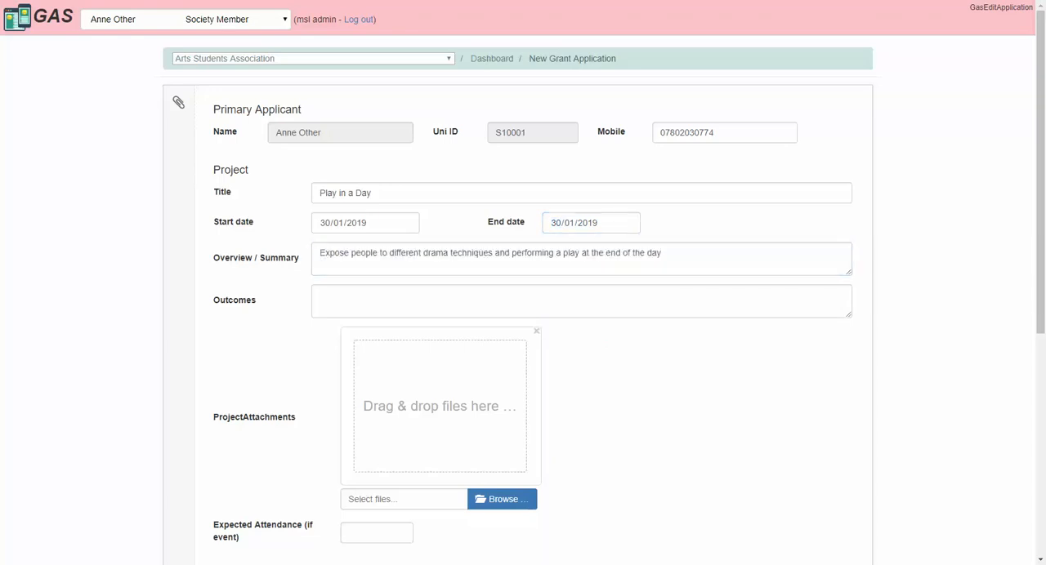
# Step: Enter "Introduce the wider community to our organisation and the arts" as the outcomes and set the expected attendance to 30
pyautogui.click(369, 293)
pyautogui.write('Introduce the wider community to our organisation and the arts')
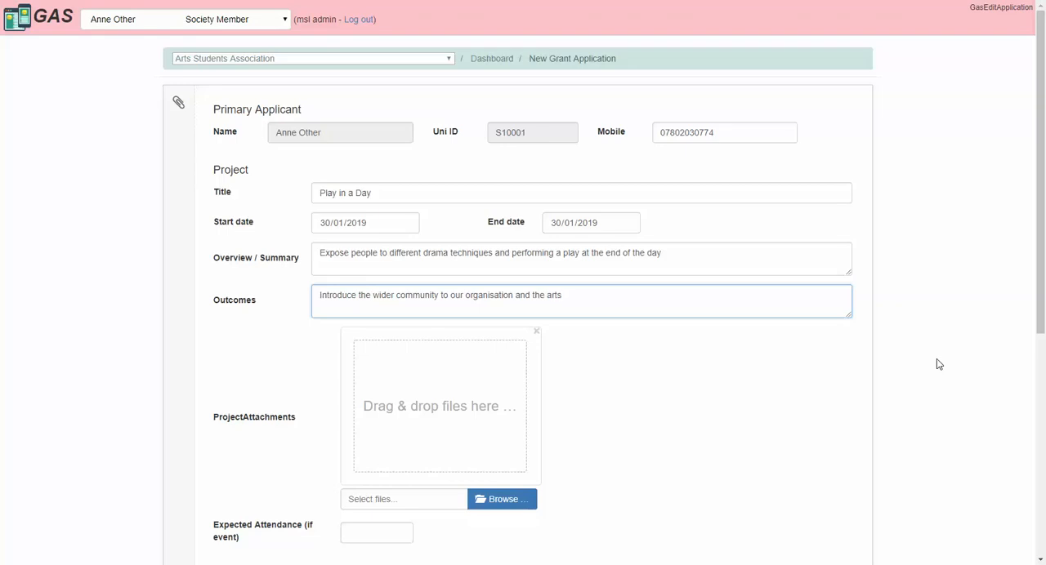
pyautogui.scroll(-2, 938, 365)
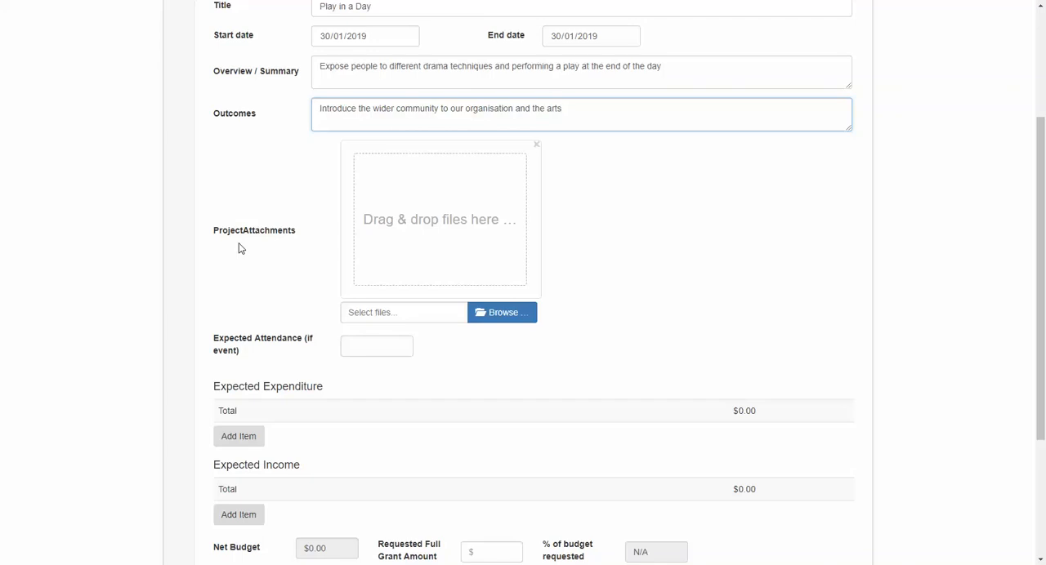
pyautogui.click(380, 351)
pyautogui.write('30')
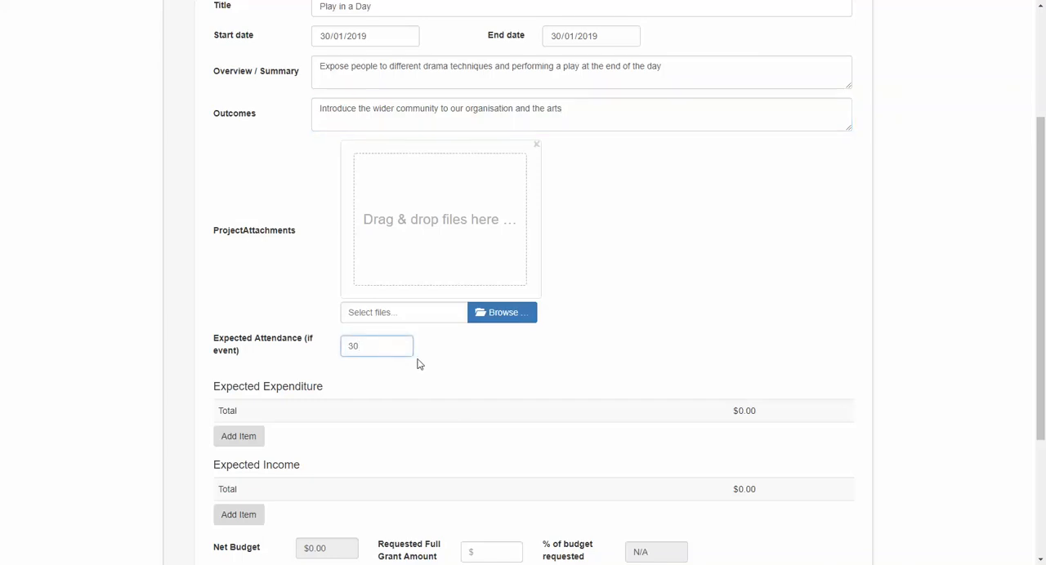
# Step: Add an expected expenditure item "Flyers" for $20 with the grant type Ordinary Event Grant
pyautogui.scroll(-3, 899, 390)
pyautogui.scroll(-1, 919, 395)
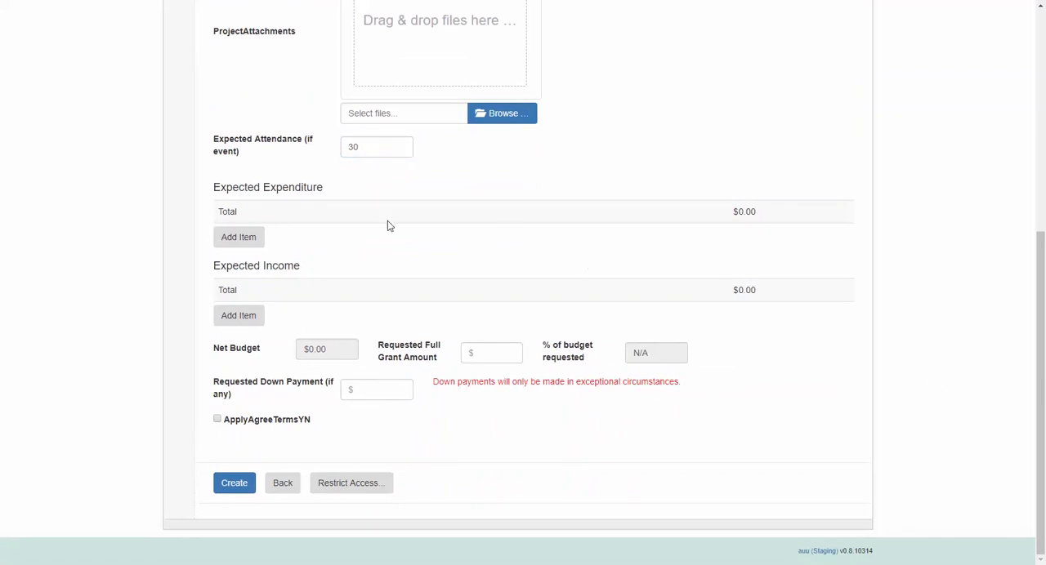
pyautogui.click(237, 243)
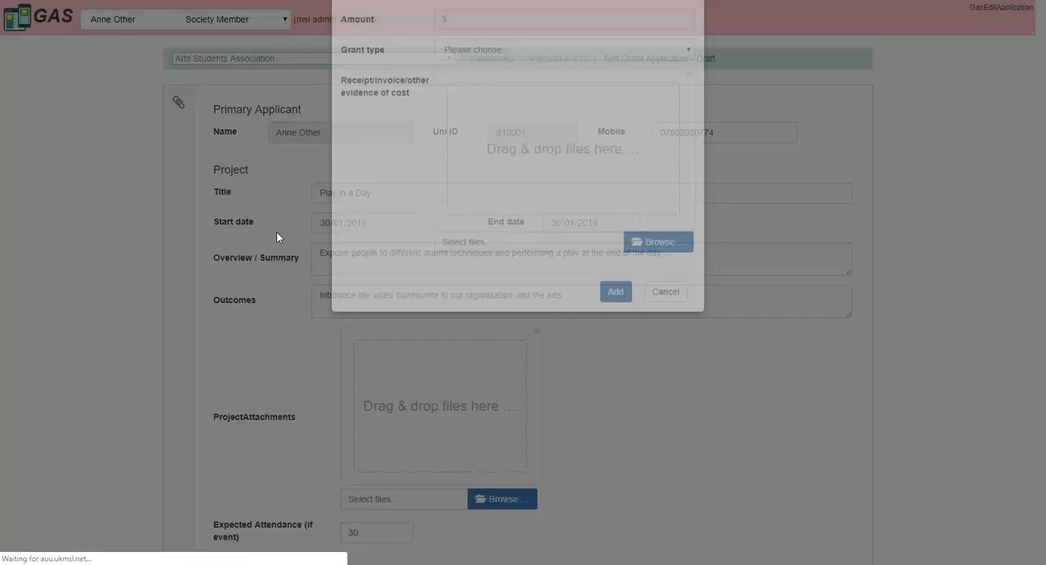
pyautogui.write('Flyers')
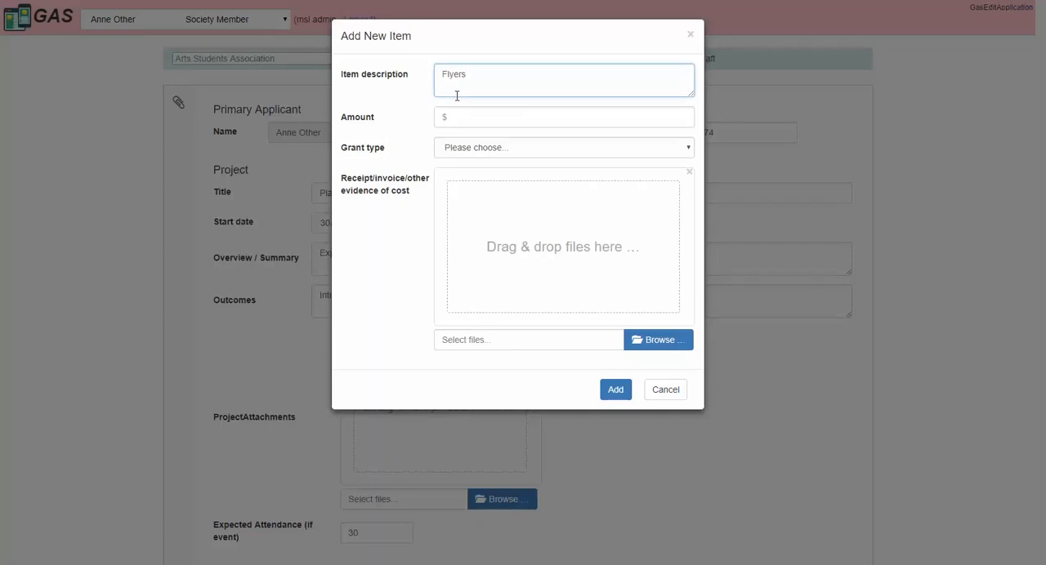
pyautogui.click(459, 107)
pyautogui.write('20')
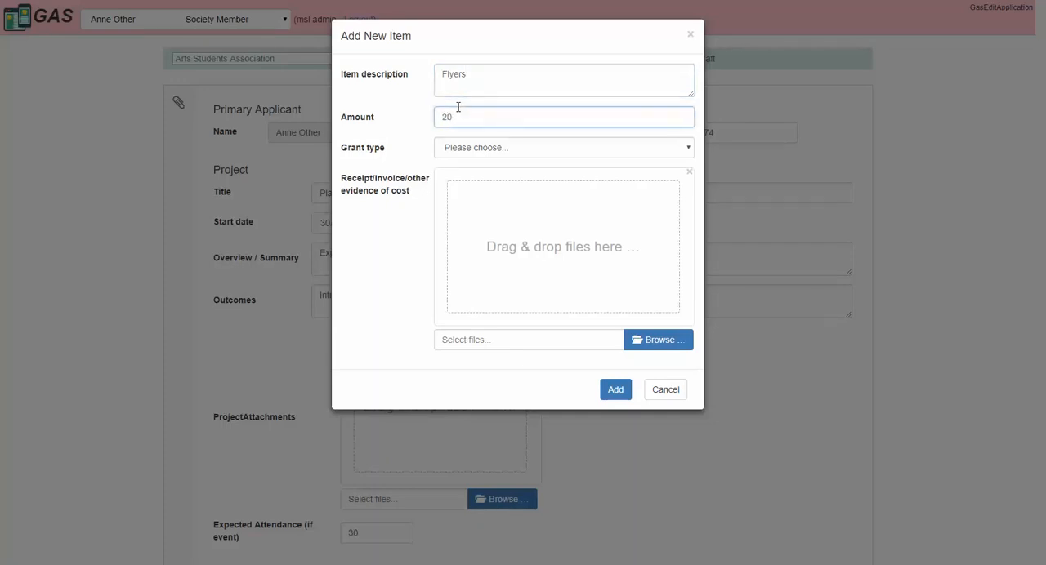
pyautogui.click(526, 149)
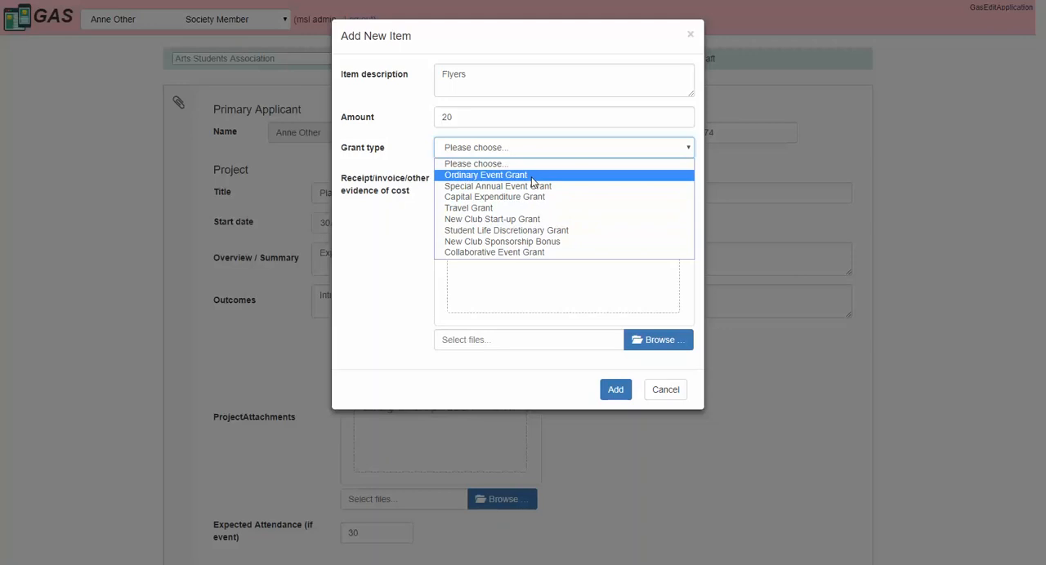
pyautogui.click(532, 182)
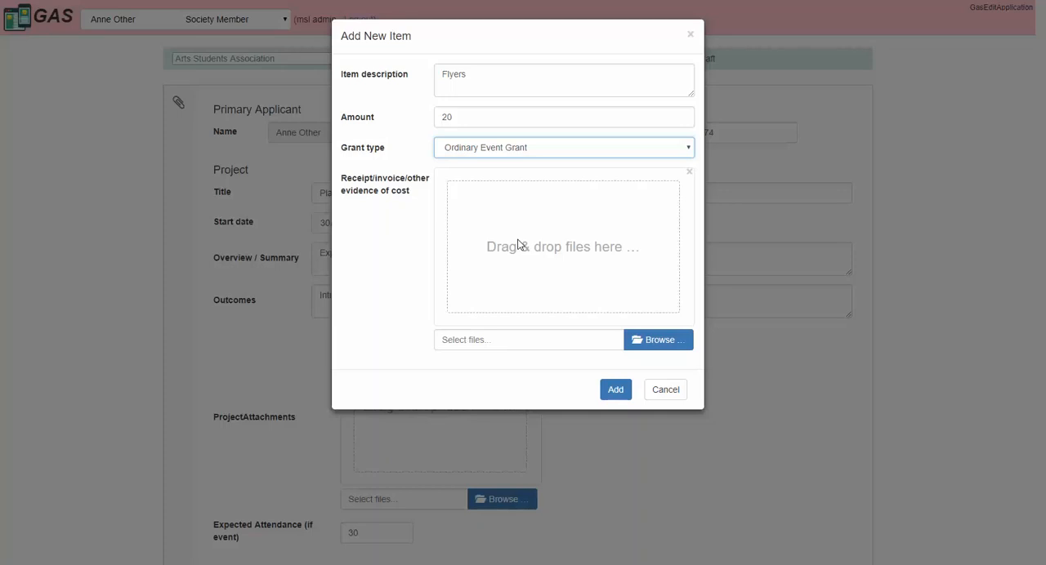
pyautogui.click(615, 390)
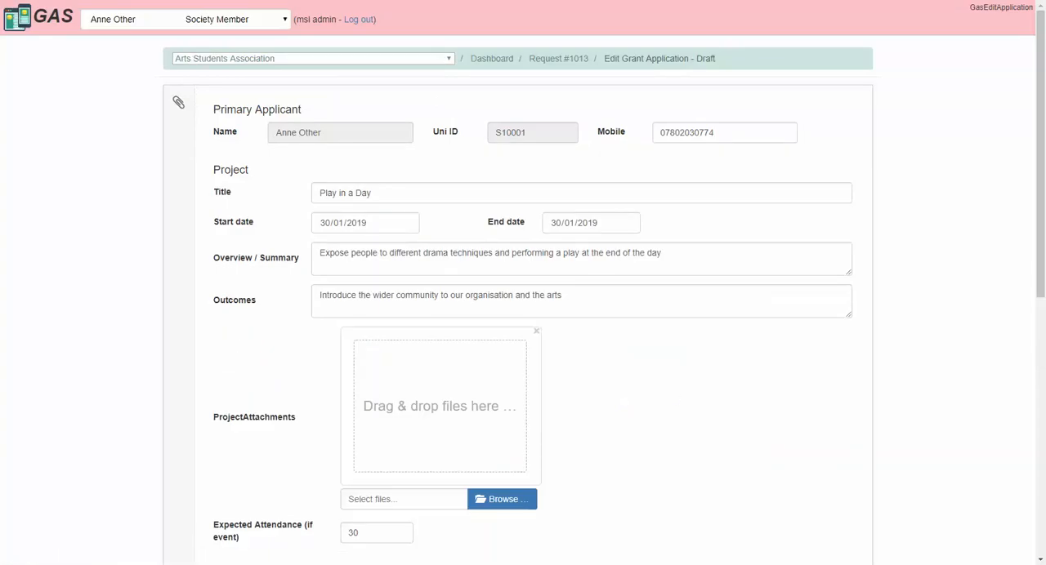
# Step: Add an expected expenditure item "Venue" for $100 with the grant type Ordinary Event Grant
pyautogui.scroll(-5, 1033, 397)
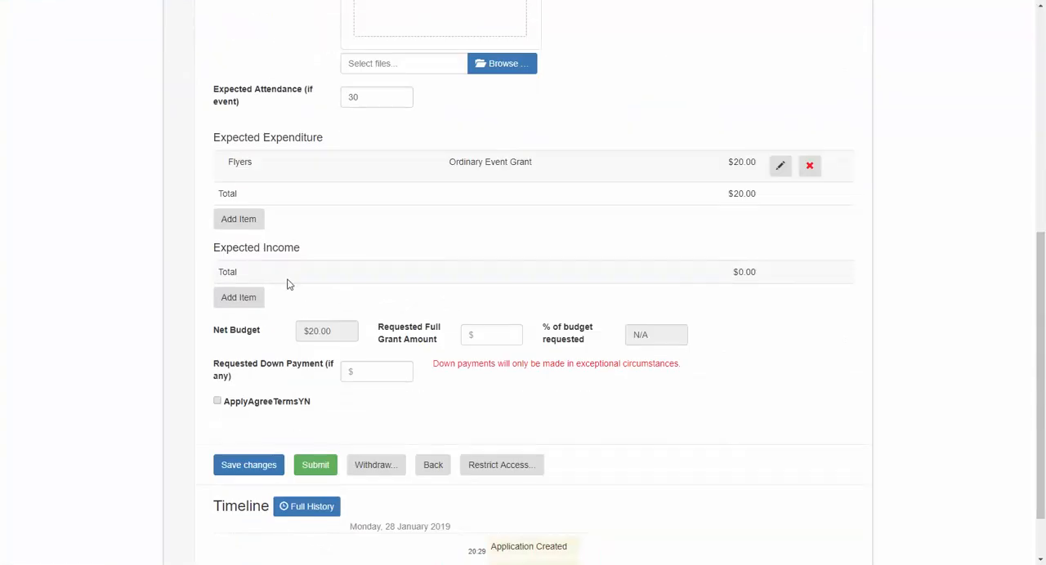
pyautogui.click(234, 222)
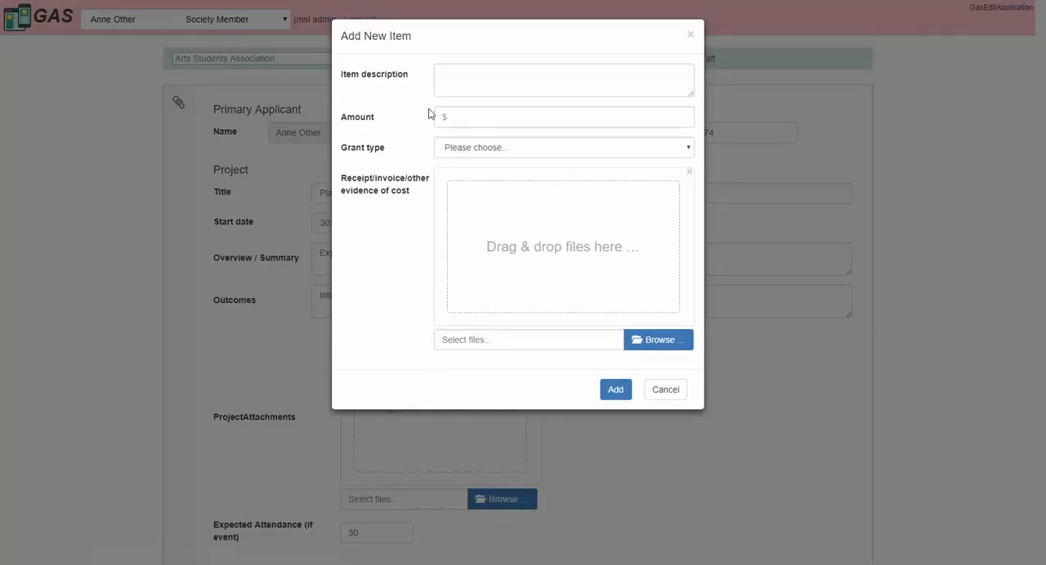
pyautogui.click(458, 75)
pyautogui.write('Venue')
pyautogui.click(464, 117)
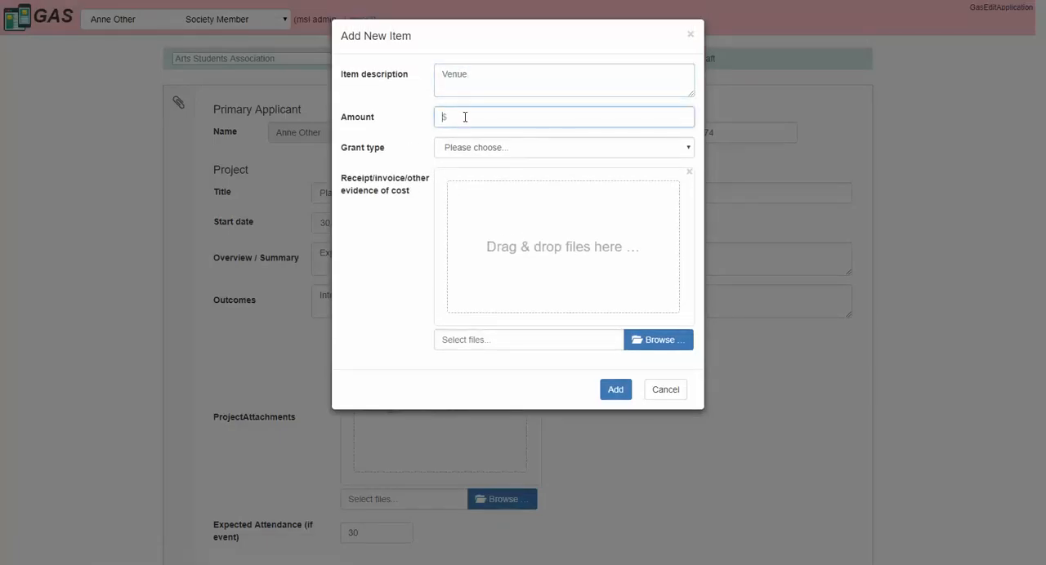
pyautogui.write('100')
pyautogui.click(482, 149)
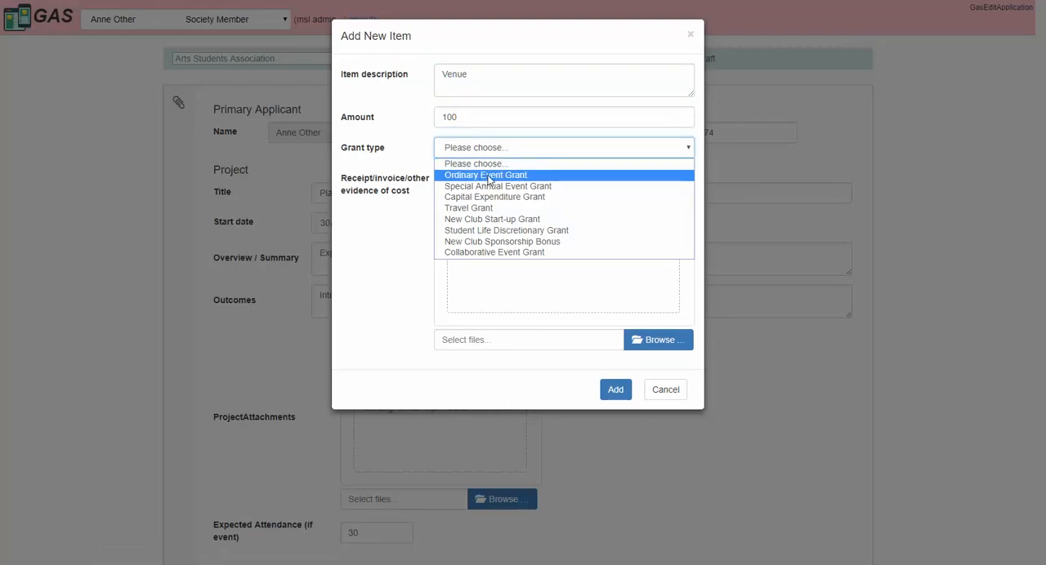
pyautogui.click(488, 177)
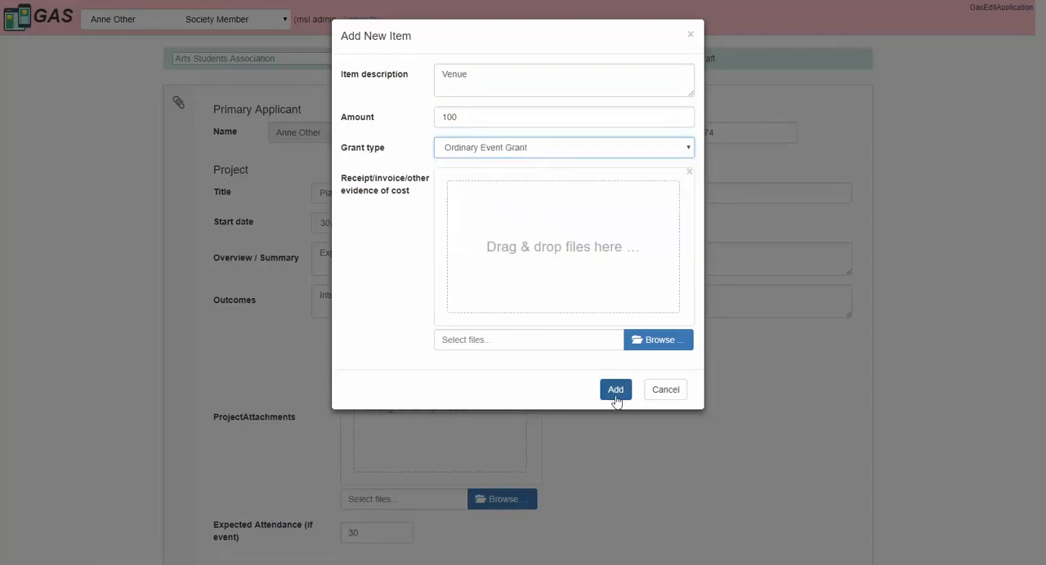
pyautogui.click(614, 394)
# Step: Add an expected income item "Ticket Sales" for $30
pyautogui.scroll(-10, 927, 356)
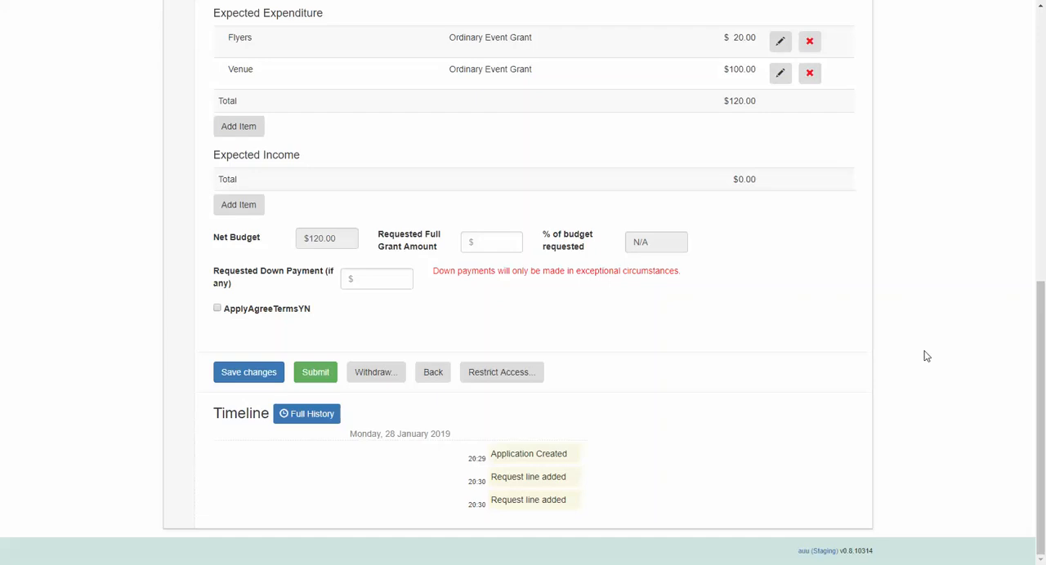
pyautogui.click(240, 211)
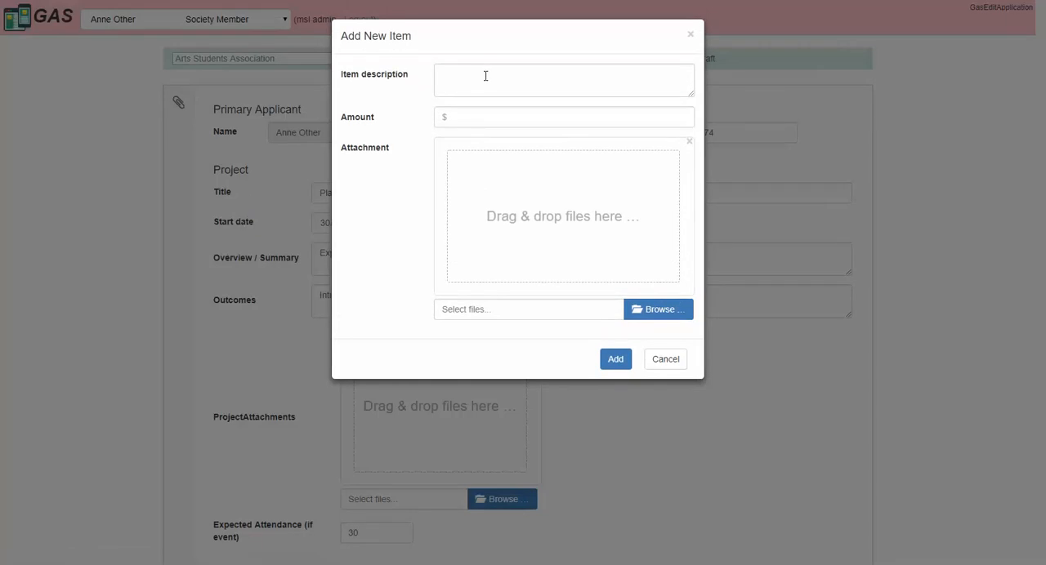
pyautogui.click(485, 76)
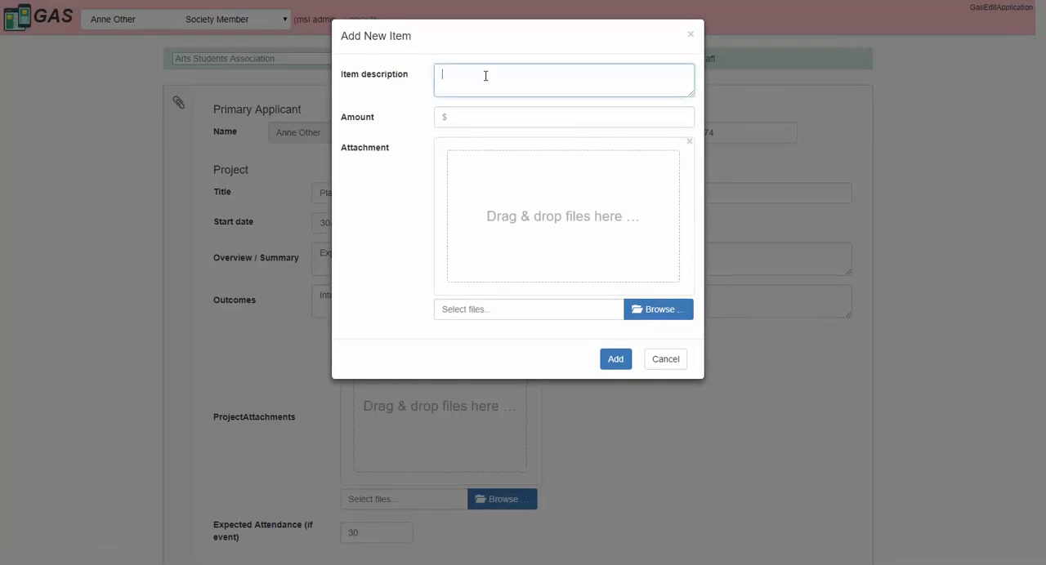
pyautogui.write('Ticket Sales')
pyautogui.click(521, 121)
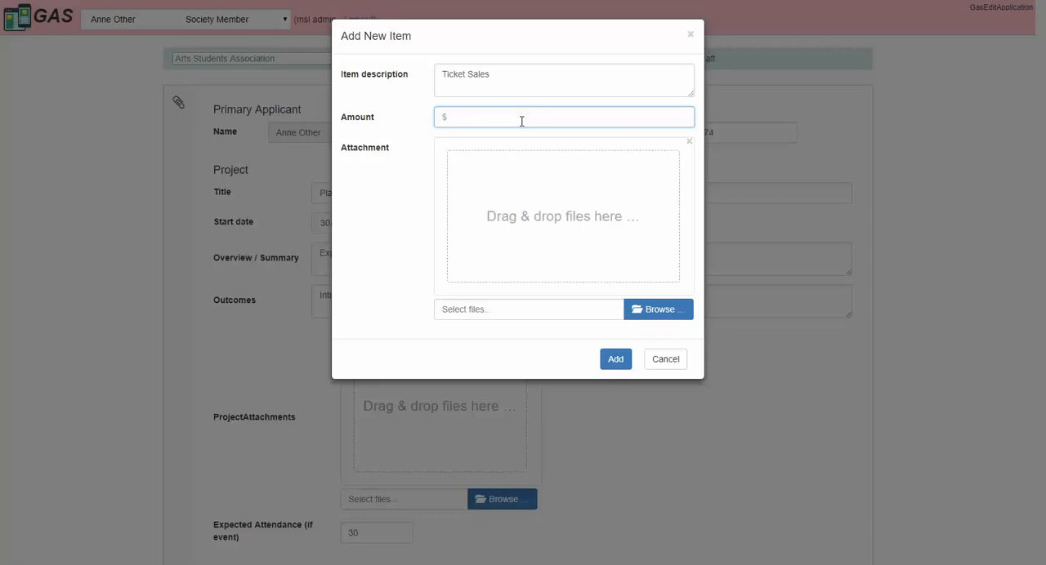
pyautogui.write('30')
pyautogui.click(614, 362)
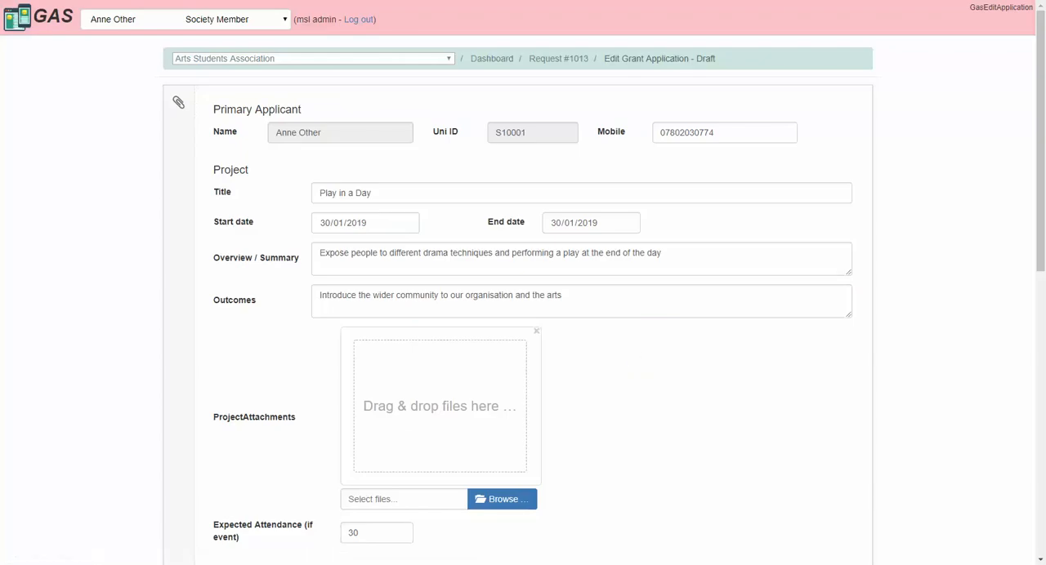
# Step: Set the requested full grant amount to $90 and the requested down payment to $45
pyautogui.scroll(-7, 523, 283)
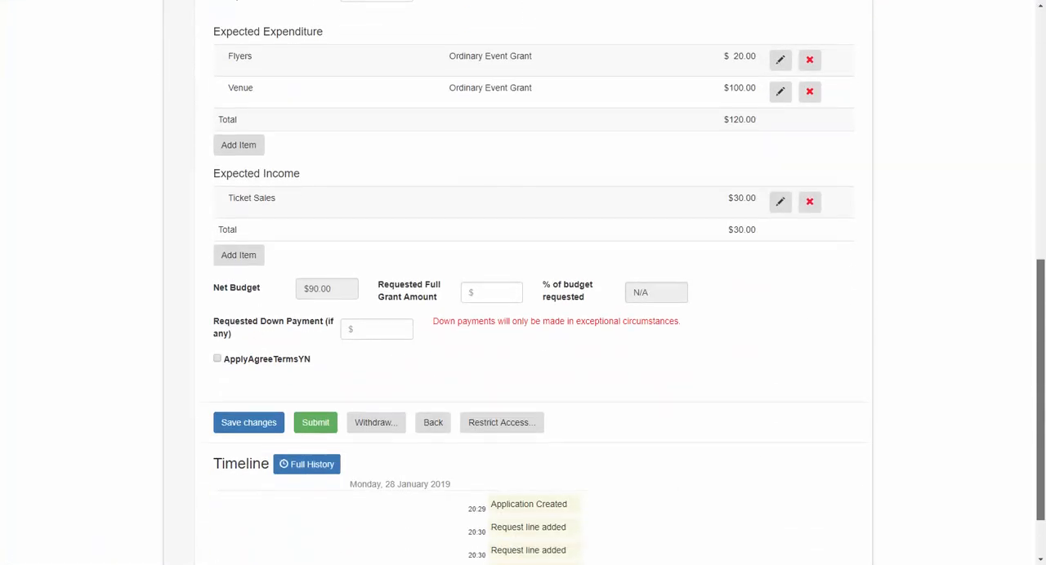
pyautogui.scroll(-2, 523, 283)
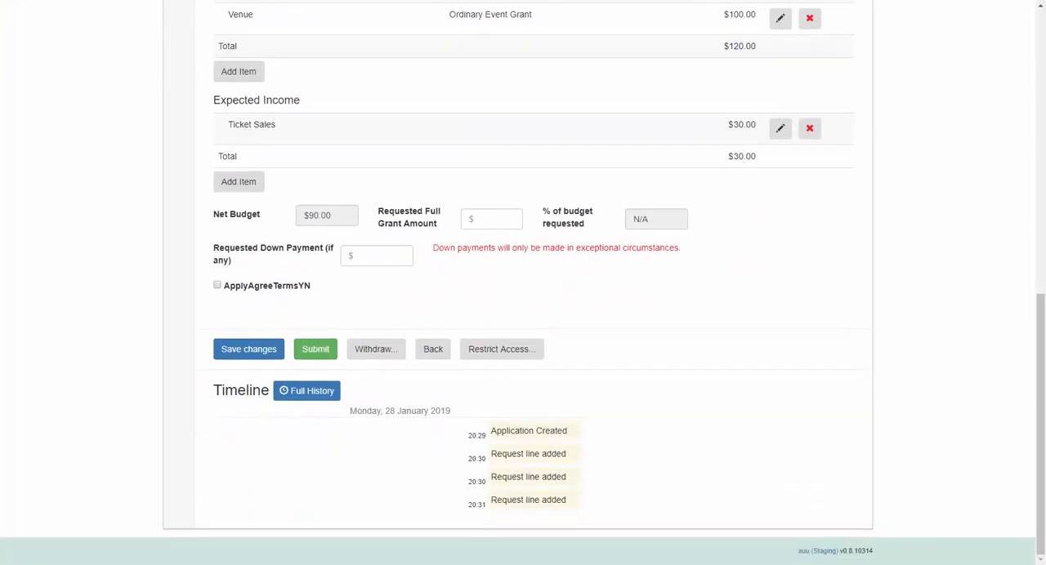
pyautogui.scroll(1, 488, 321)
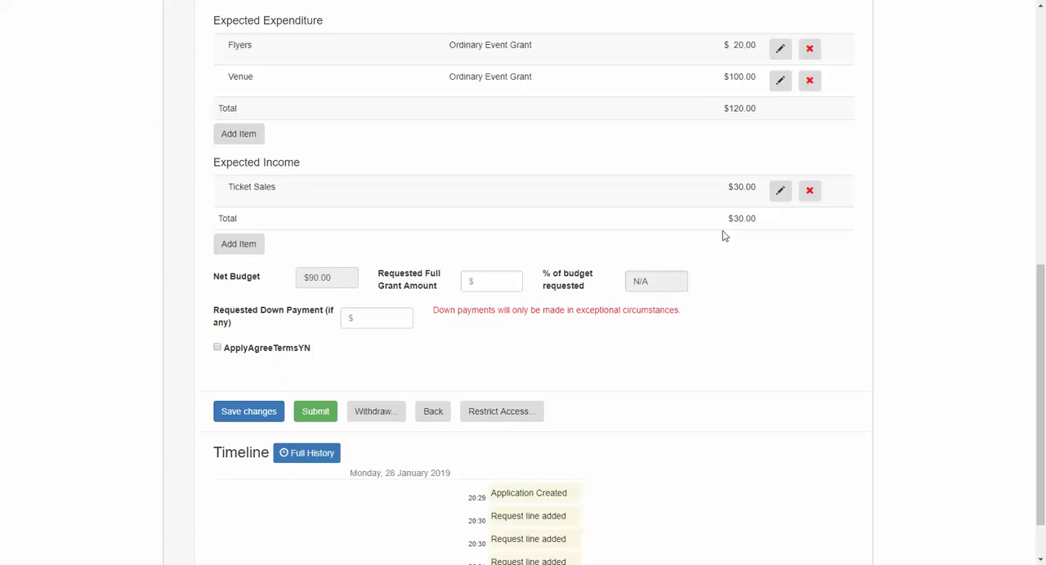
pyautogui.click(496, 282)
pyautogui.write('90')
pyautogui.click(377, 326)
pyautogui.write('45')
# Step: Agree to the application terms and submit the grant application
pyautogui.scroll(-1, 658, 283)
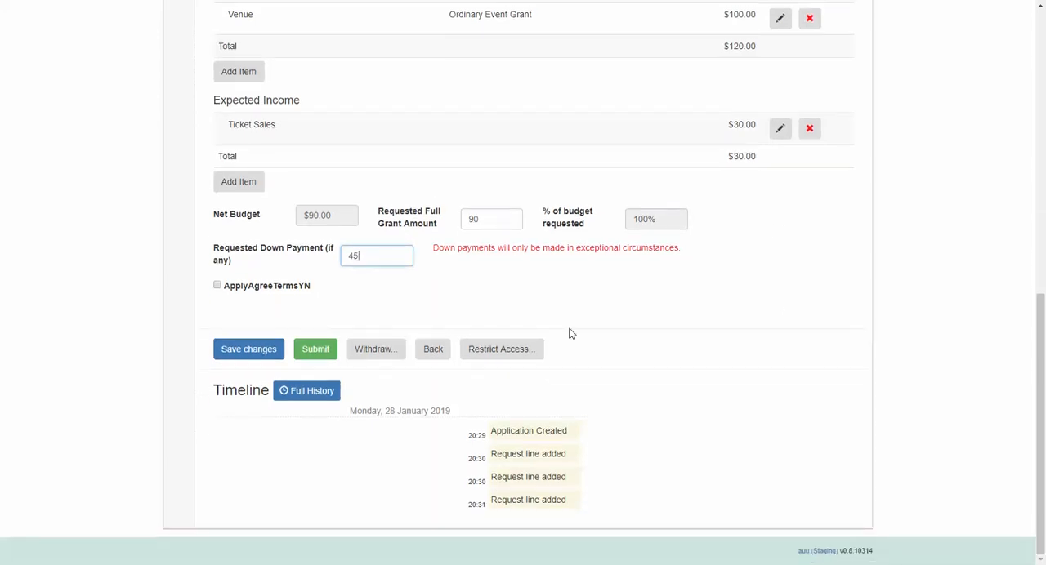
pyautogui.click(217, 285)
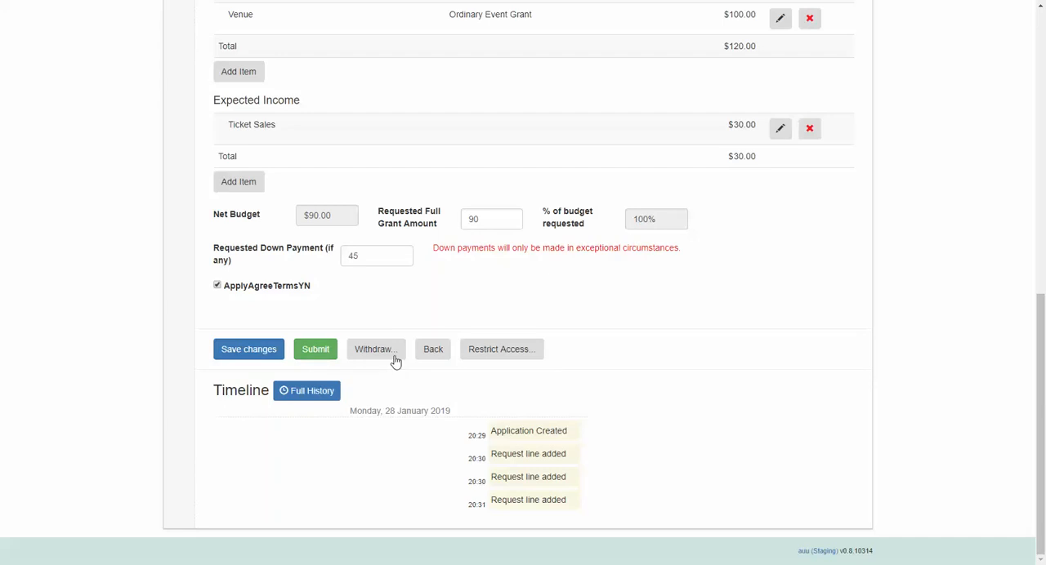
pyautogui.click(315, 351)
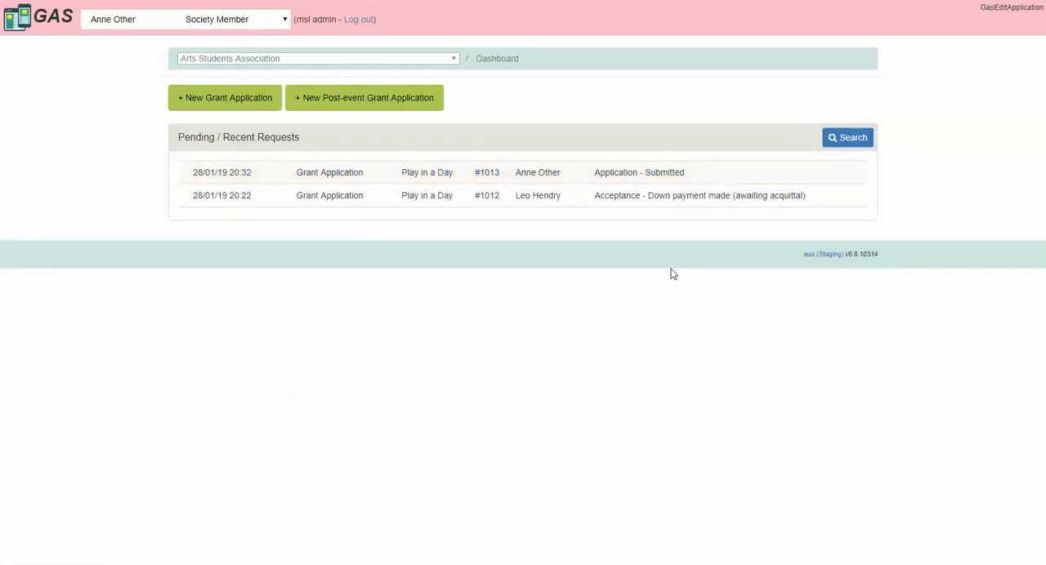
# Step: Switch the active user to the Staff Level 1 Approver
pyautogui.click(205, 22)
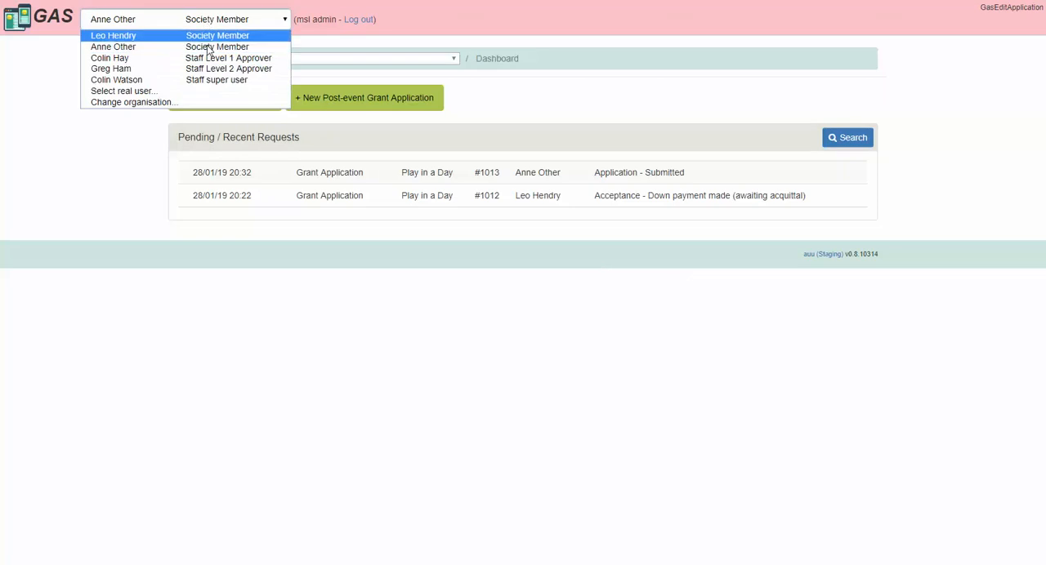
pyautogui.click(261, 61)
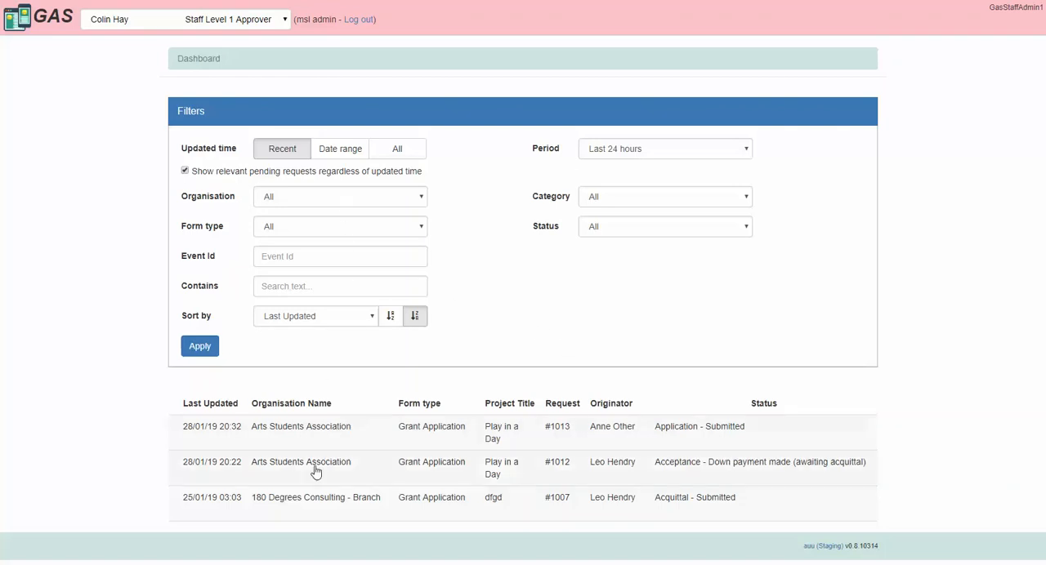
pyautogui.moveTo(423, 478)
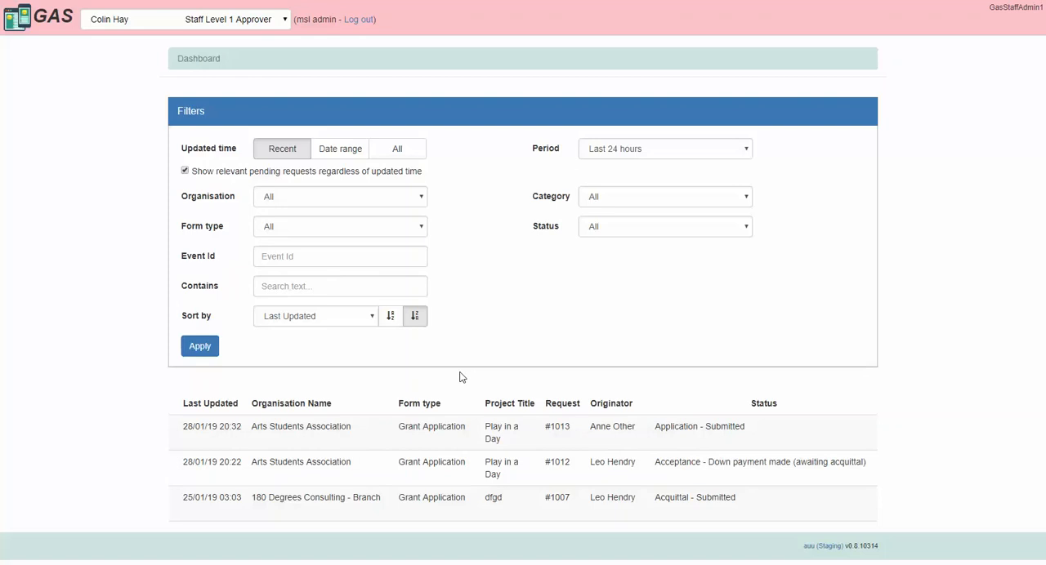
pyautogui.click(708, 201)
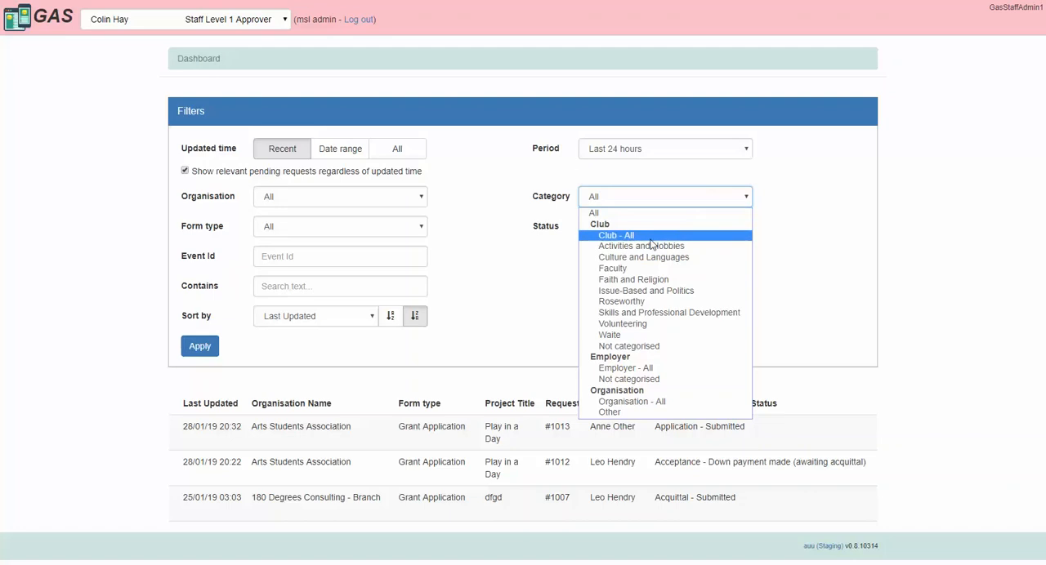
pyautogui.click(725, 211)
pyautogui.click(675, 228)
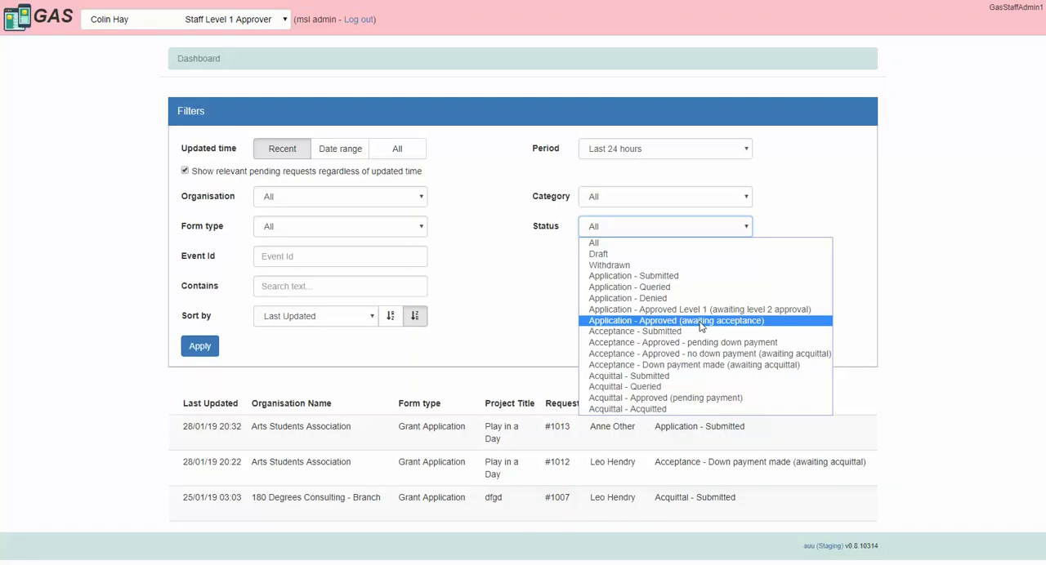
pyautogui.click(845, 263)
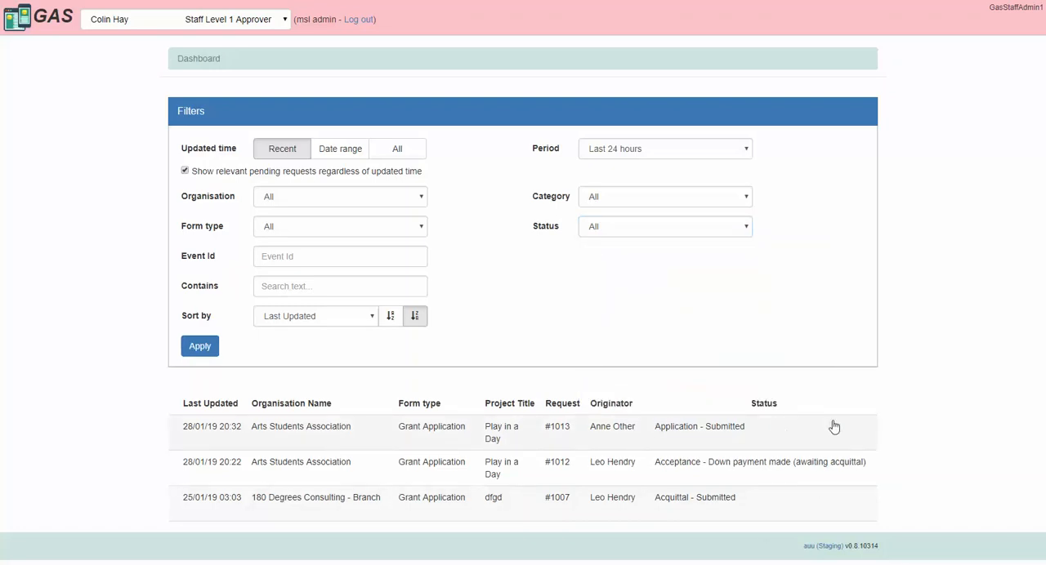
# Step: Open the submitted "Play in a Day" application and set the approved down payment to $45 and the approved total grant to $90
pyautogui.moveTo(829, 433)
pyautogui.click(827, 436)
pyautogui.scroll(-1, 946, 283)
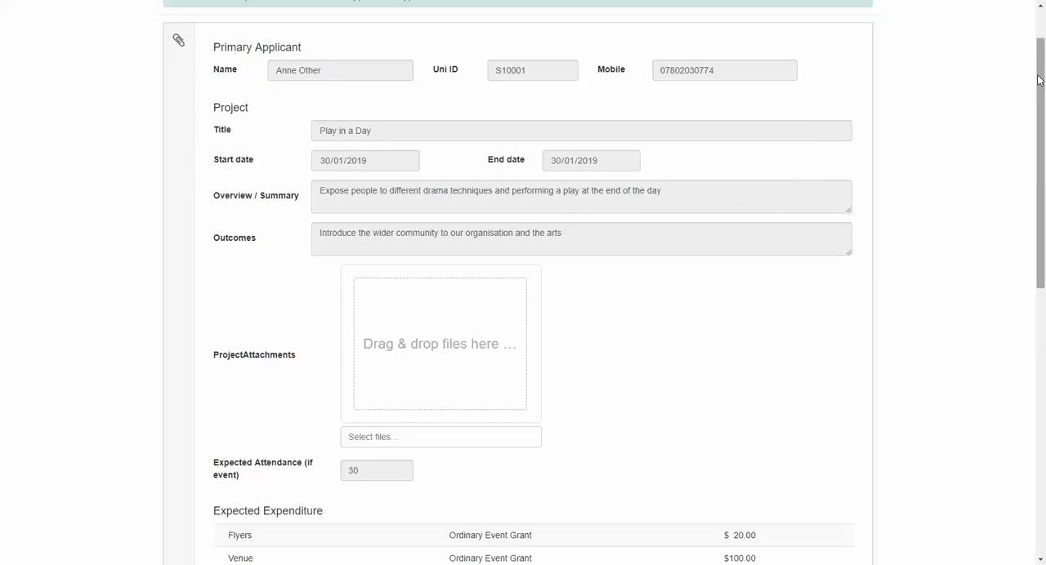
pyautogui.moveTo(1039, 79); pyautogui.dragTo(1041, 344)
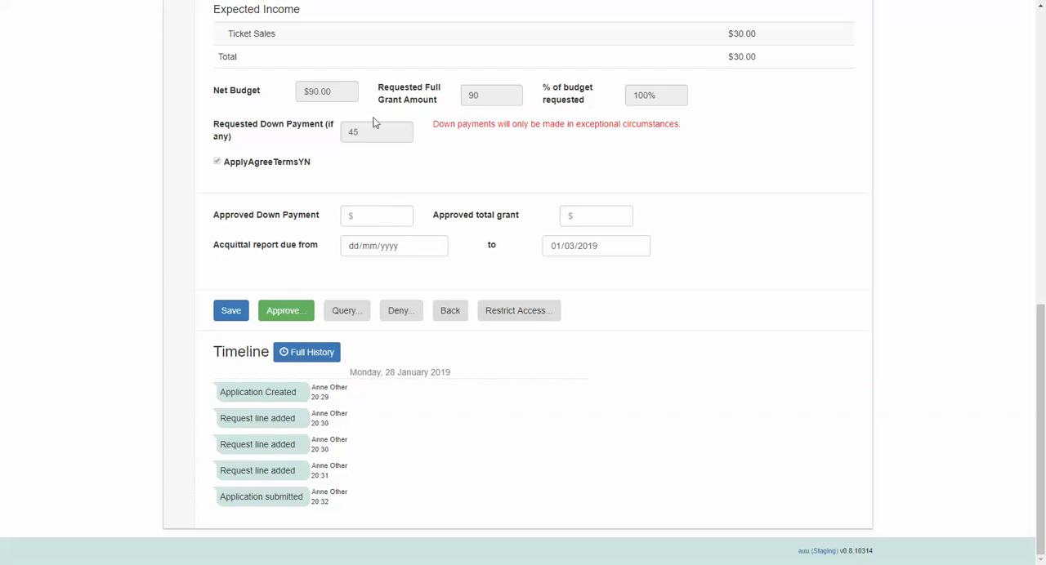
pyautogui.click(365, 216)
pyautogui.write('45')
pyautogui.click(623, 216)
pyautogui.write('90')
# Step: Set the start date of the acquittal report due period to 28/01/2019
pyautogui.click(432, 246)
pyautogui.click(360, 357)
pyautogui.click(898, 272)
# Step: Approve the "Play in a Day" grant application as the level 1 approver
pyautogui.click(344, 310)
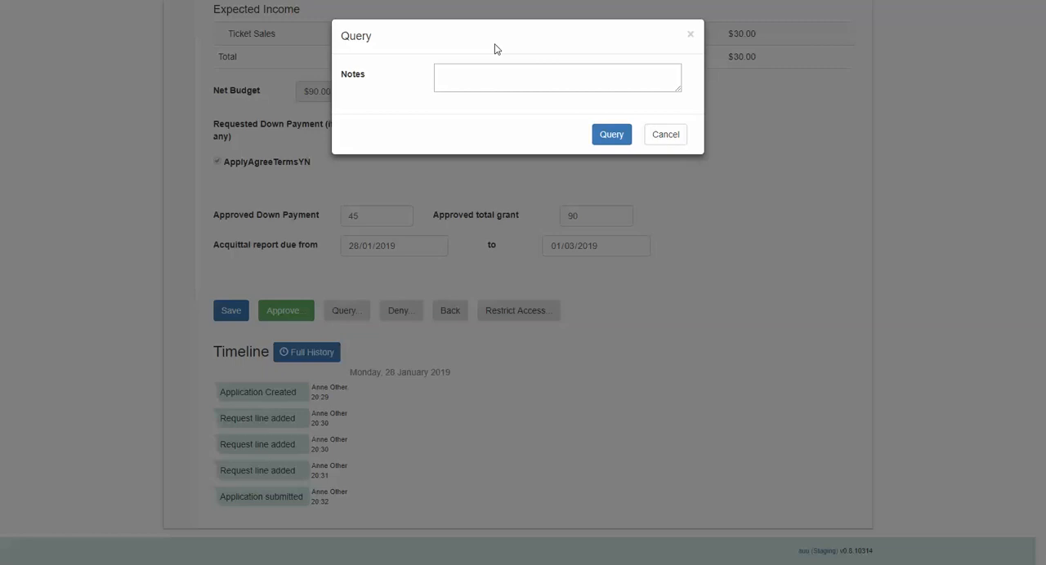
pyautogui.click(676, 143)
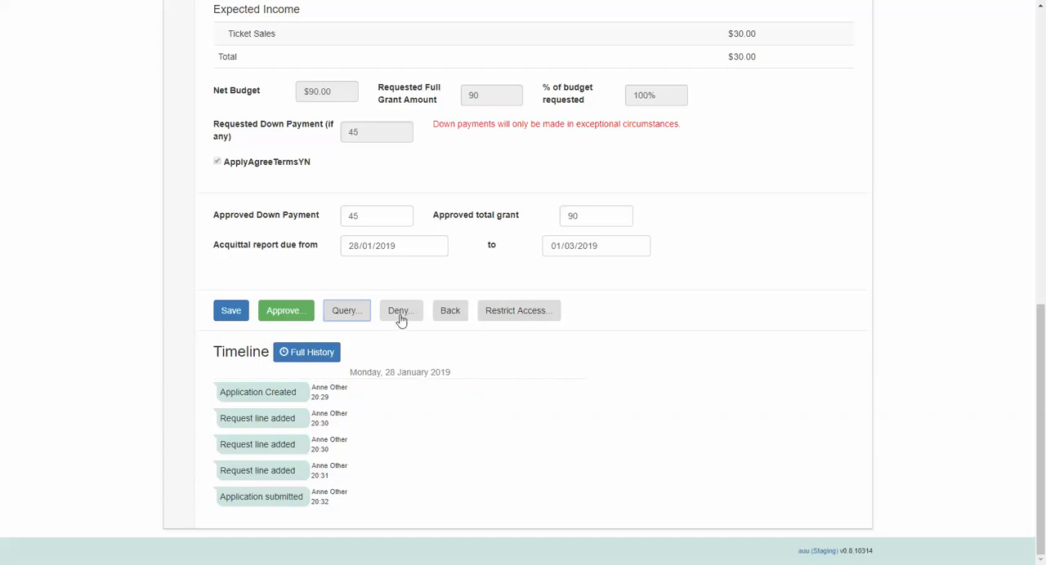
pyautogui.click(302, 319)
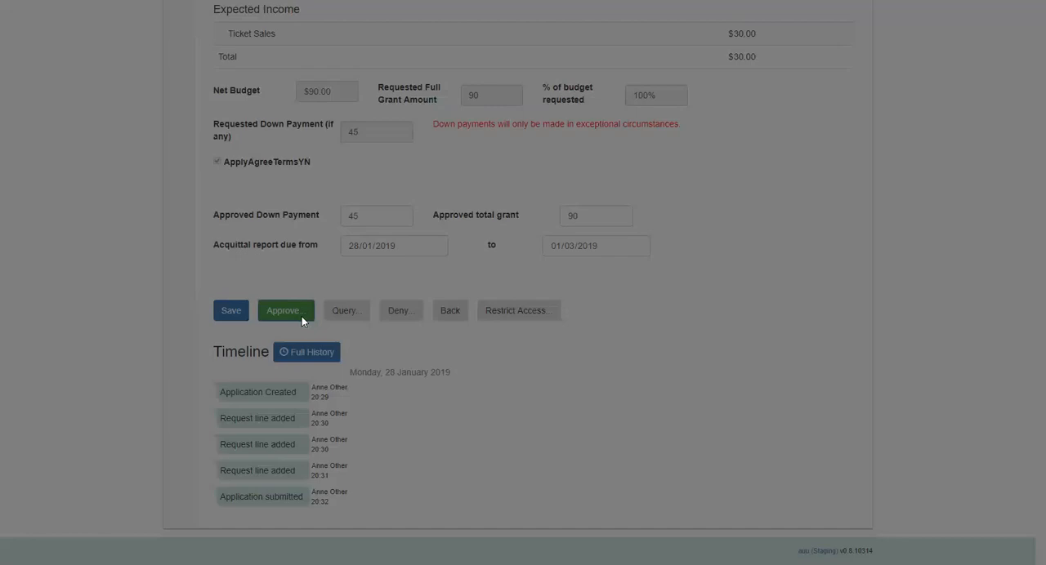
pyautogui.click(619, 139)
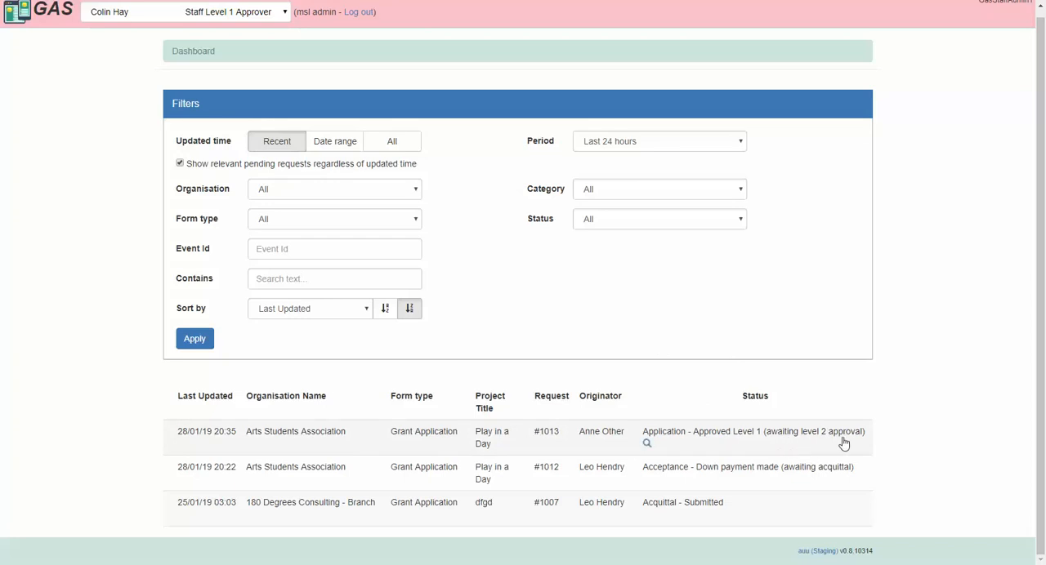
# Step: Switch to the Staff Level 2 Approver and approve the Arts Students Association's "Play in a Day" application awaiting level 2 approval
pyautogui.click(250, 14)
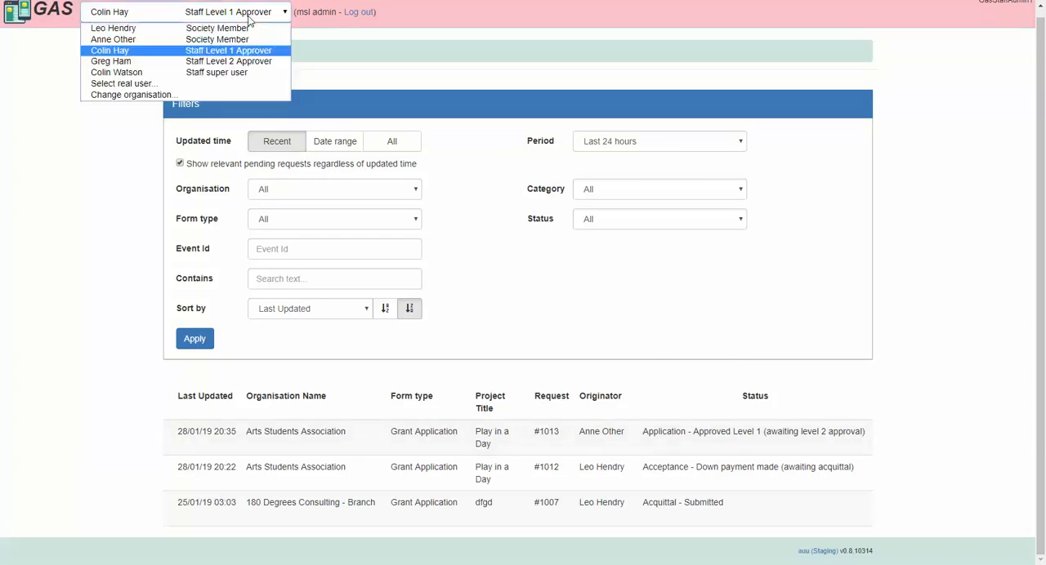
pyautogui.click(238, 65)
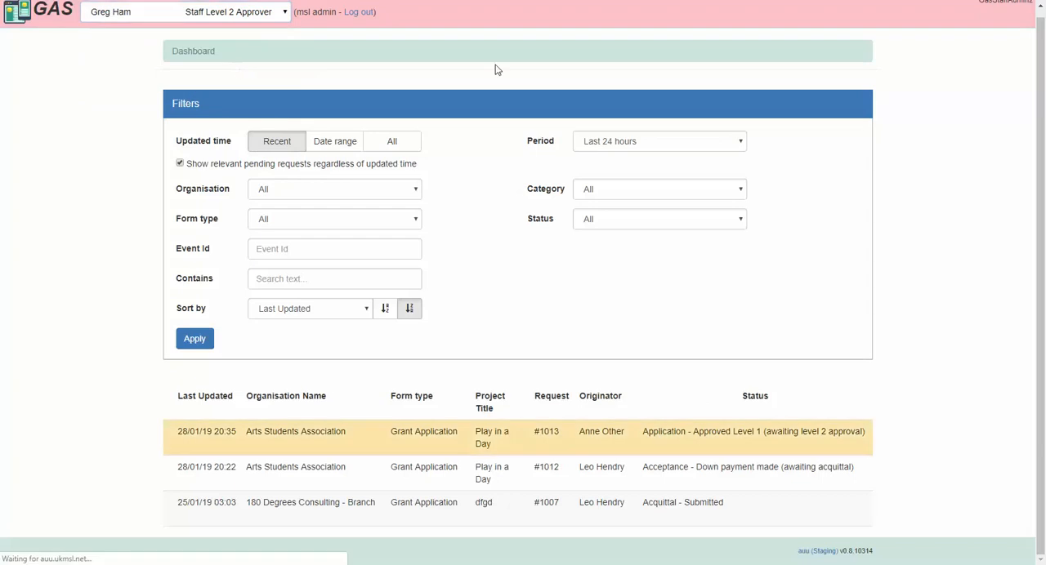
pyautogui.click(596, 452)
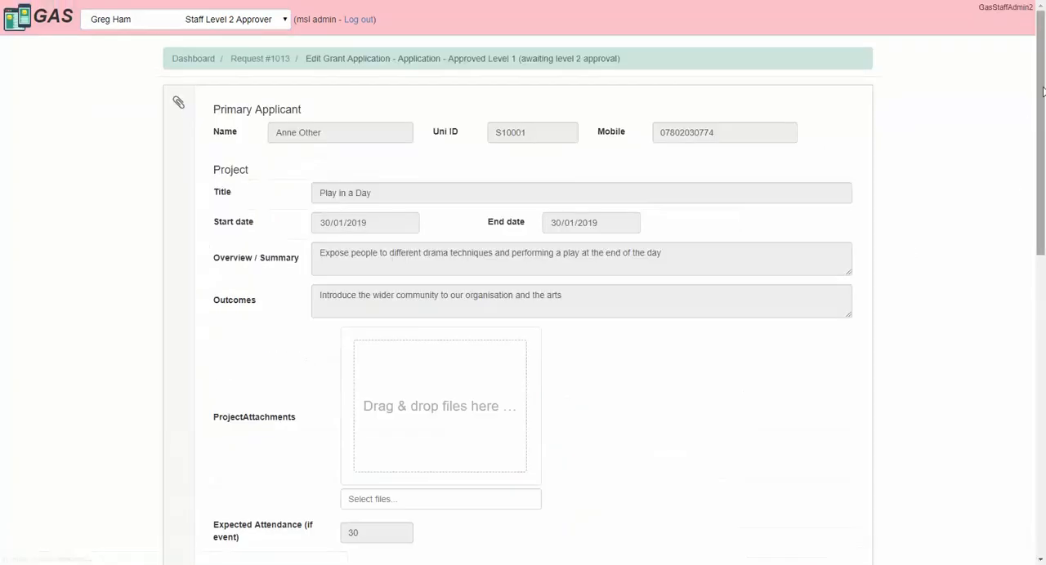
pyautogui.moveTo(1041, 98); pyautogui.dragTo(1041, 399)
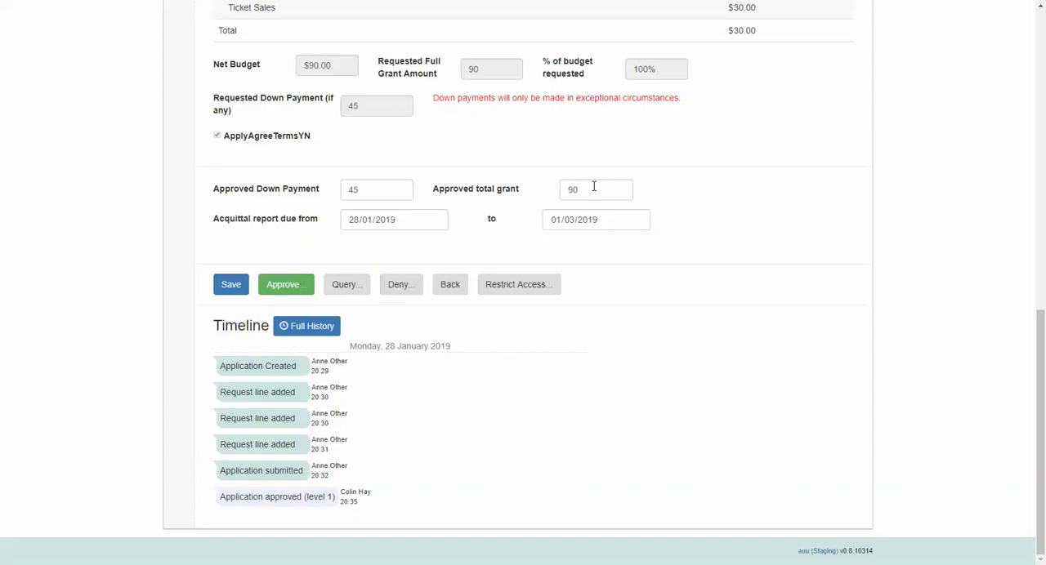
pyautogui.click(300, 294)
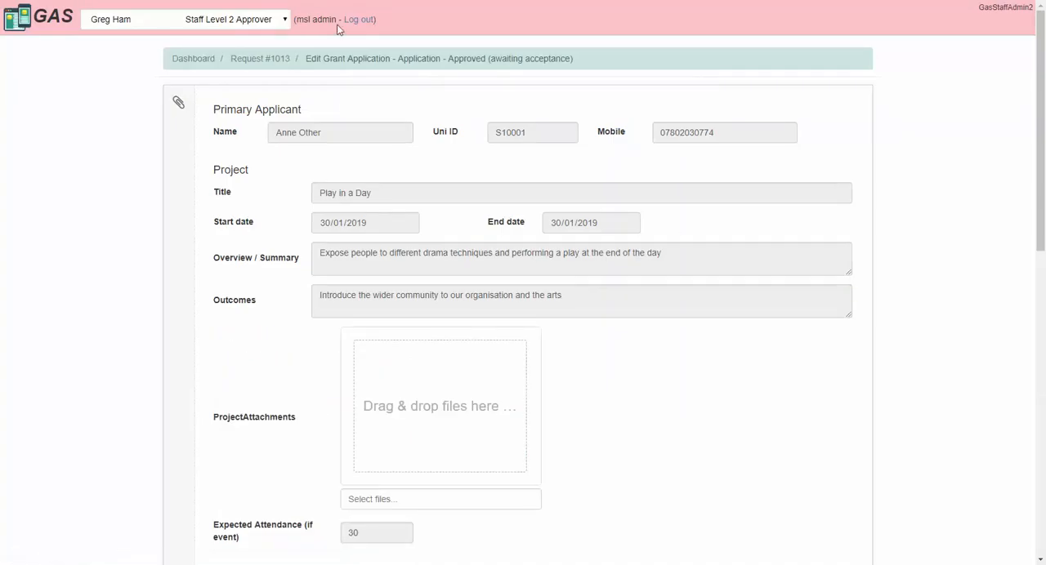
# Step: Switch to the society member who submitted the application and accept the approved grant
pyautogui.click(225, 18)
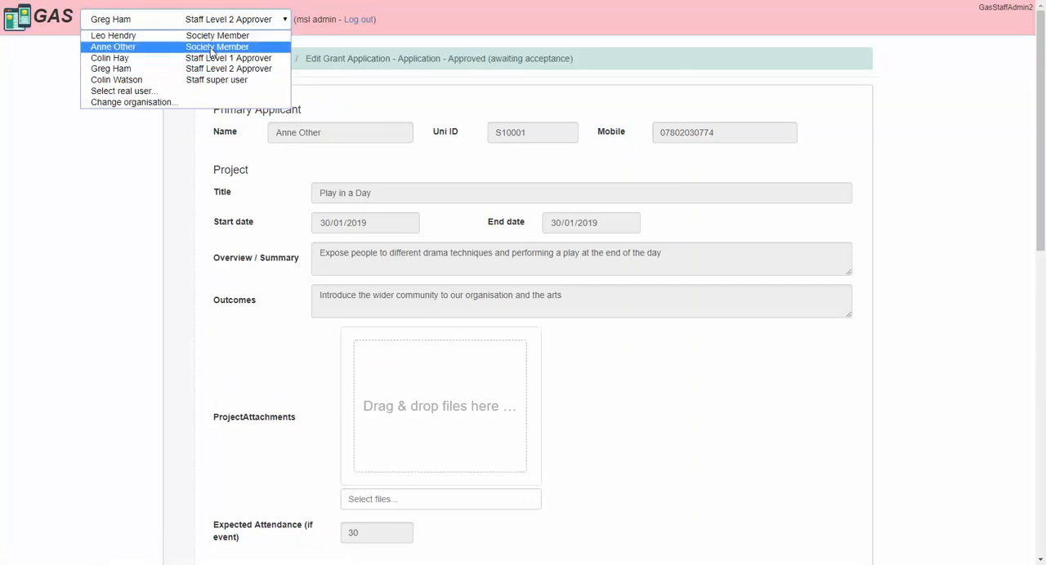
pyautogui.click(222, 47)
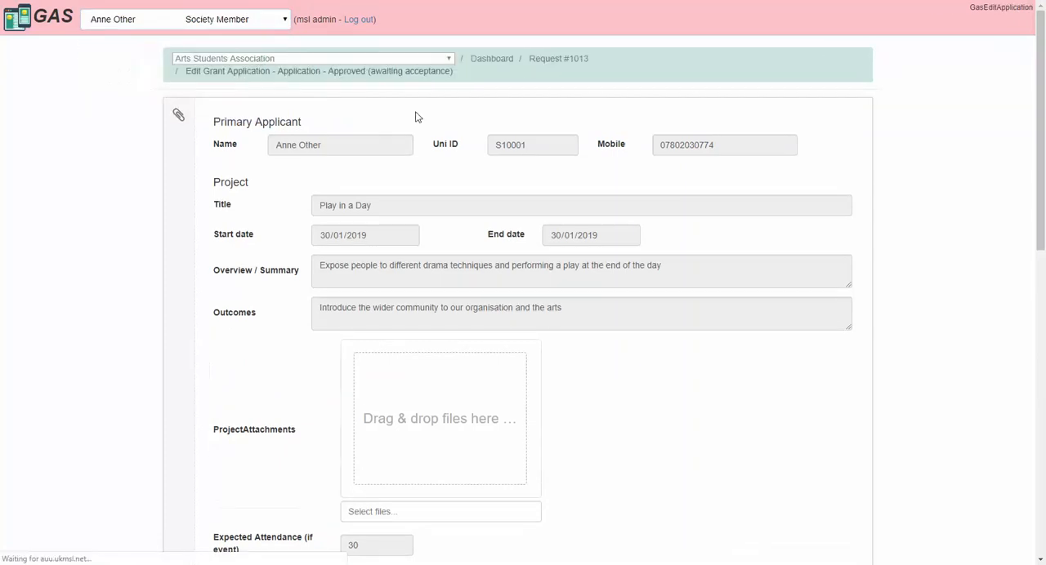
pyautogui.scroll(-9, 1042, 58)
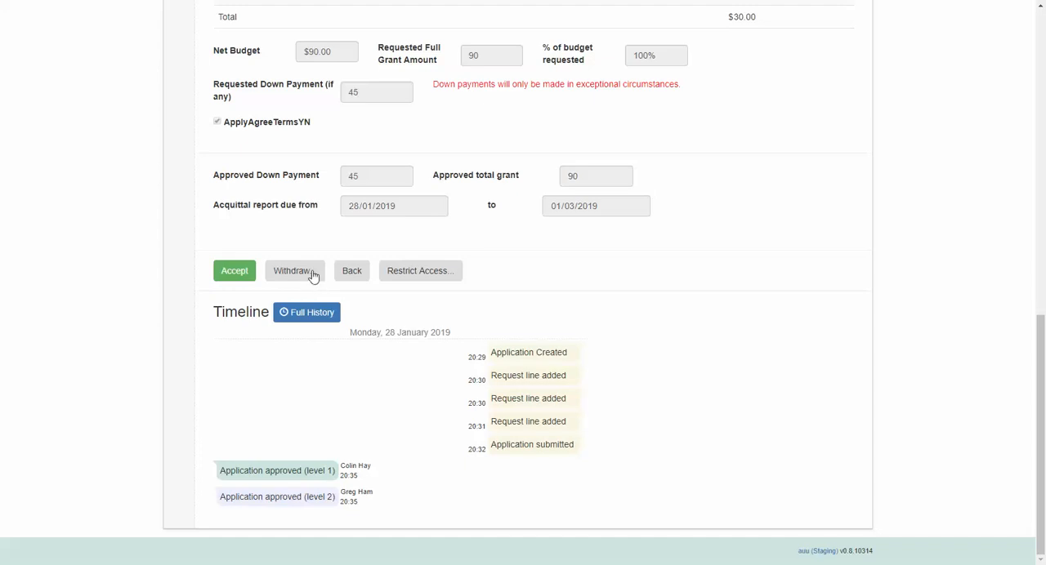
pyautogui.click(245, 278)
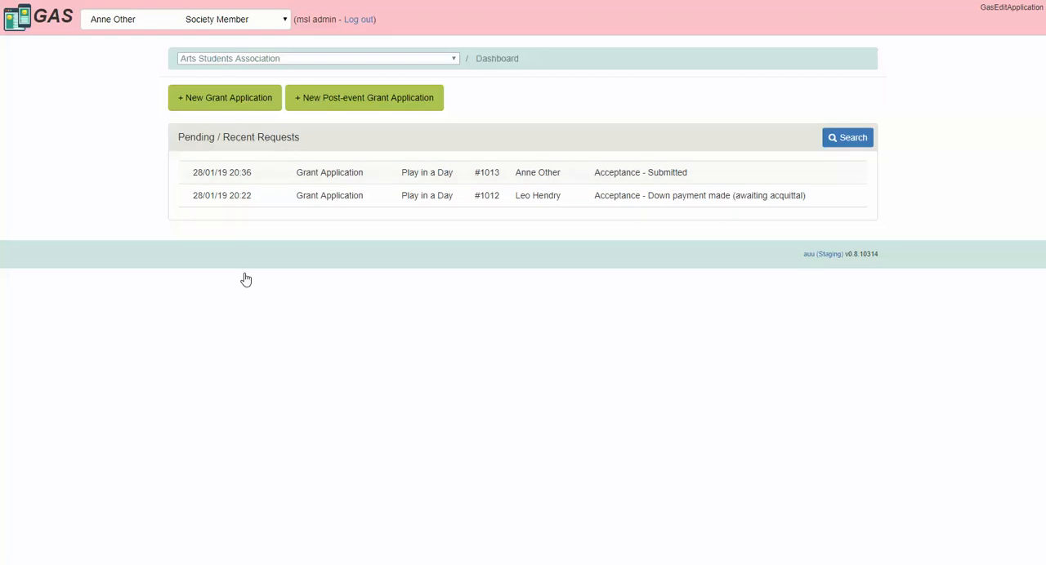
# Step: Switch to the Staff Level 1 Approver and approve the submitted acceptance for the "Play in a Day" application
pyautogui.click(215, 24)
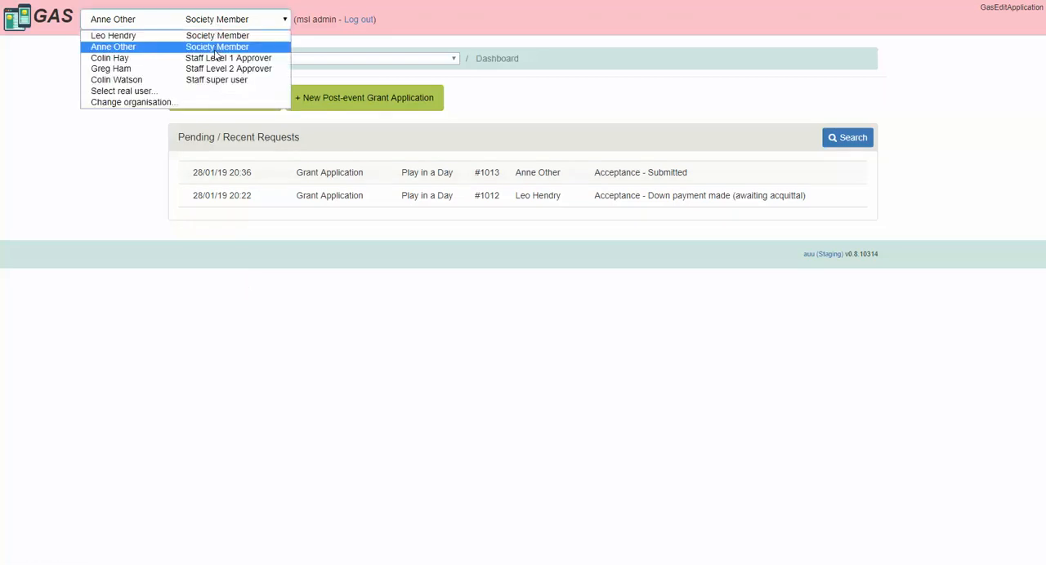
pyautogui.click(217, 58)
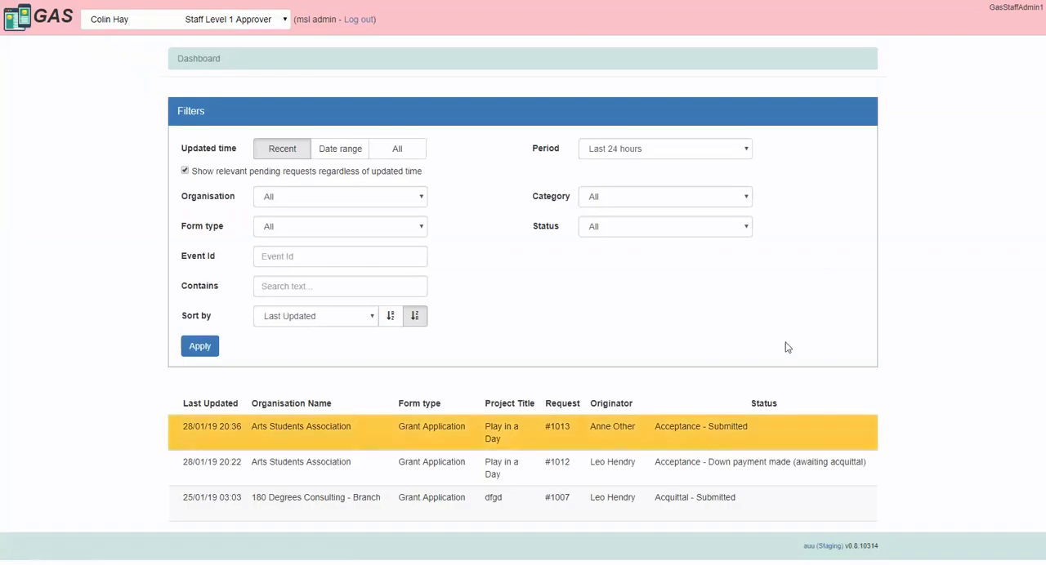
pyautogui.click(670, 433)
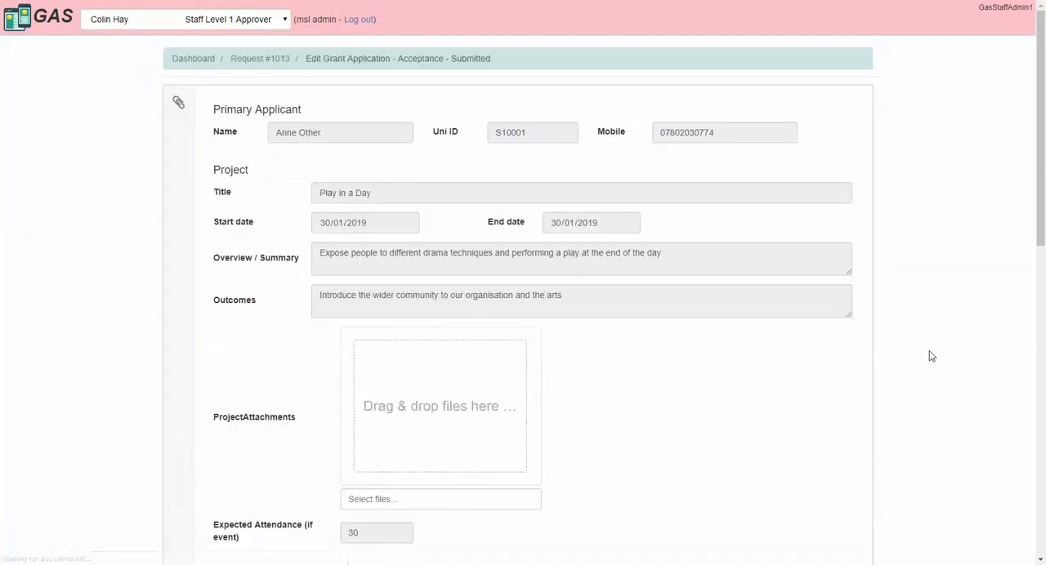
pyautogui.scroll(-10, 929, 355)
pyautogui.scroll(1, 929, 355)
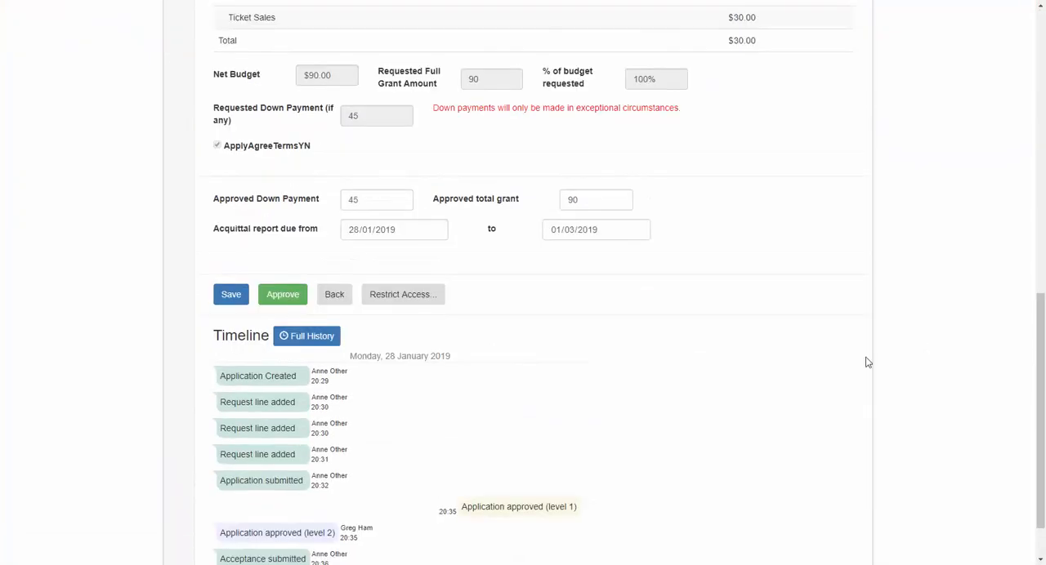
pyautogui.click(292, 298)
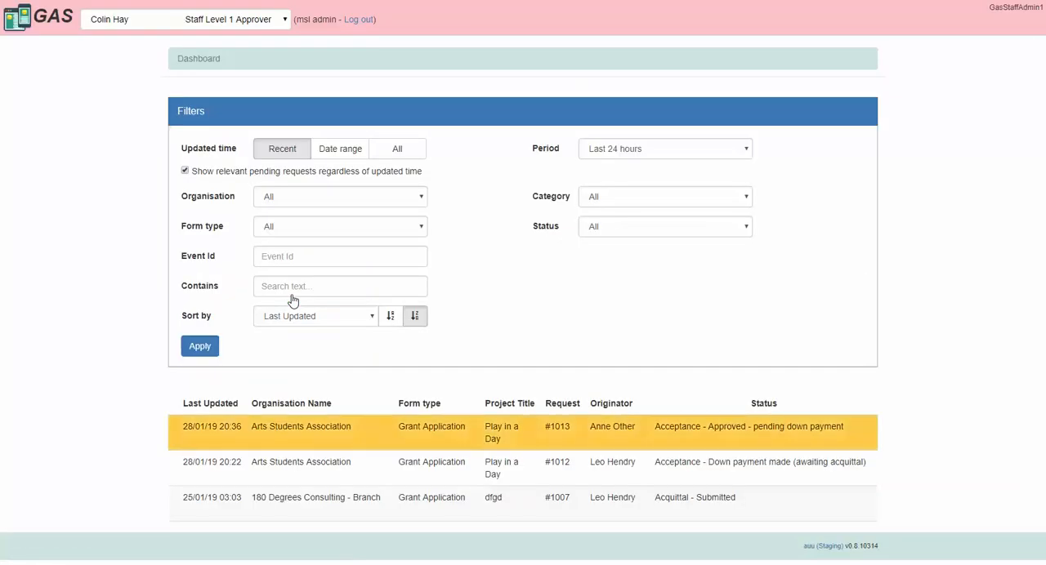
# Step: Switch to the Staff Level 2 Approver and open the "Play in a Day" application pending down payment
pyautogui.click(235, 19)
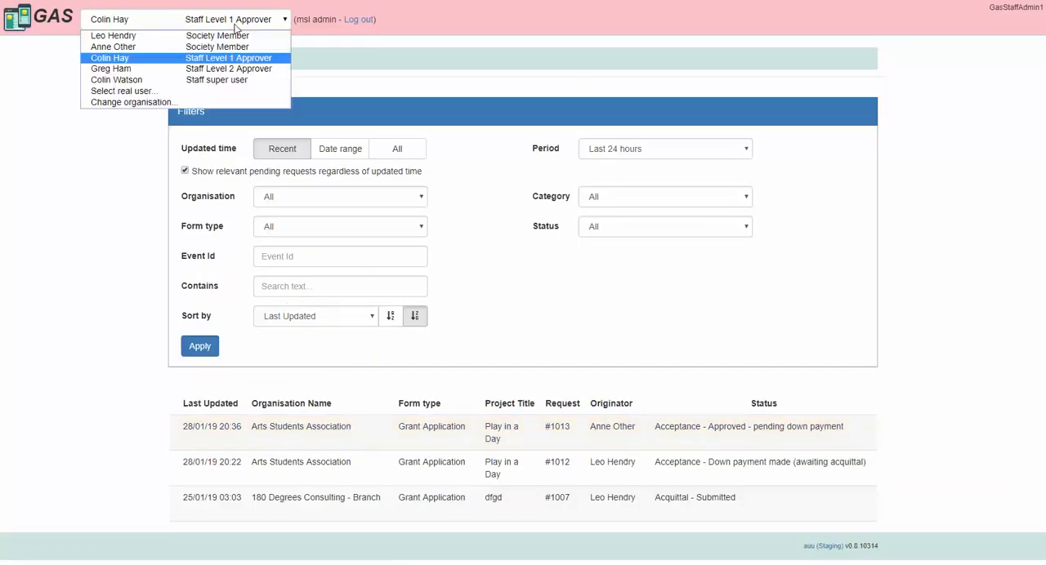
pyautogui.click(232, 71)
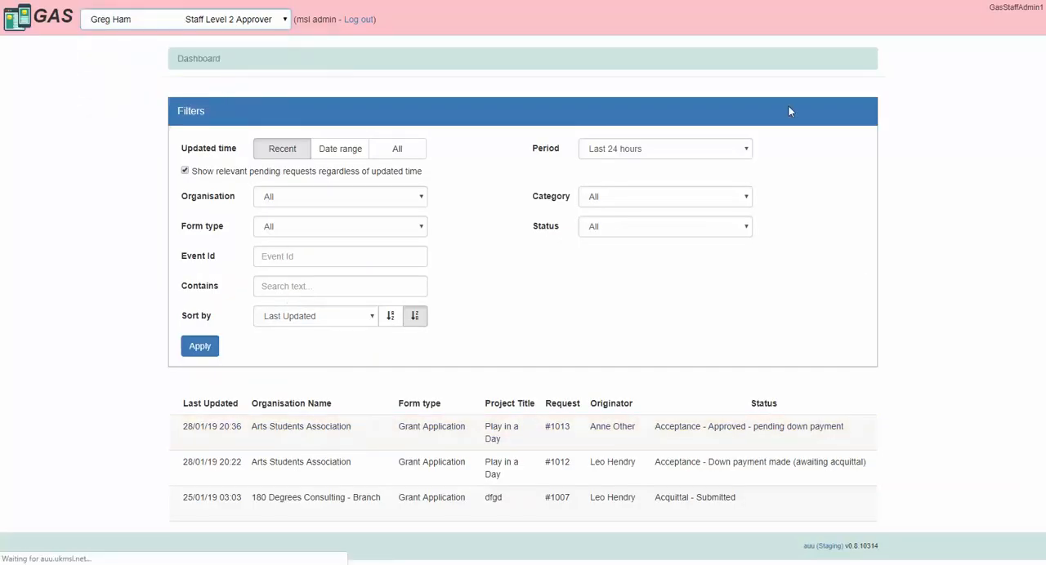
pyautogui.click(759, 432)
pyautogui.scroll(-3, 1013, 249)
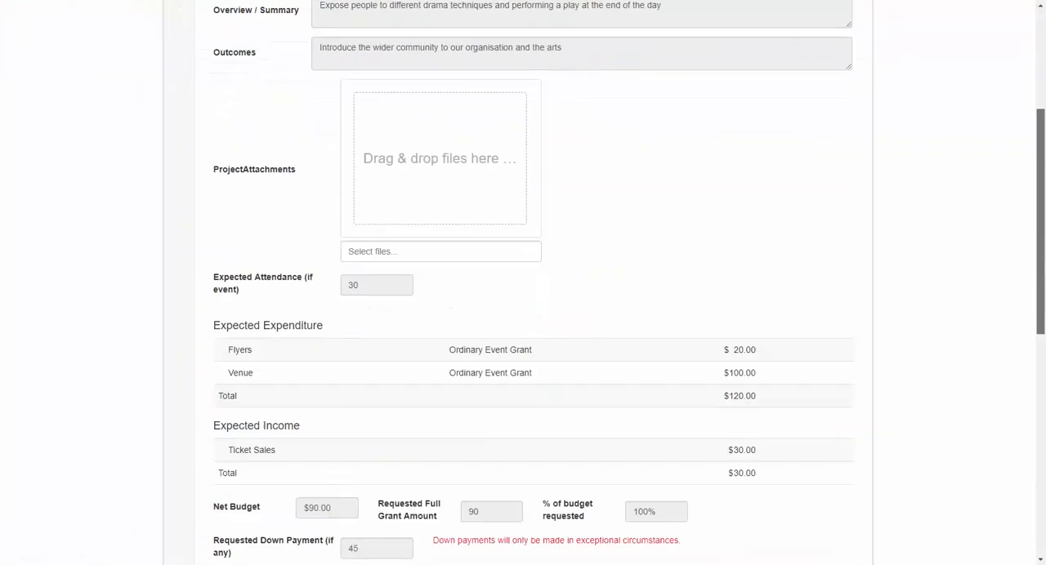
pyautogui.scroll(-6, 210, 307)
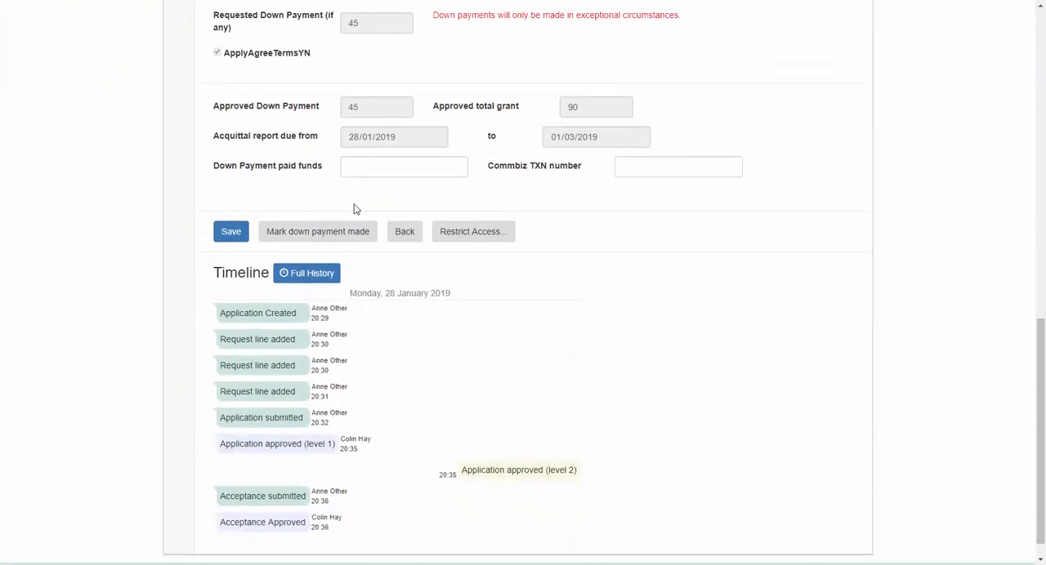
# Step: Enter 45 as the down payment paid funds, fill in the Commbiz TXN number, and mark the down payment as made
pyautogui.click(380, 169)
pyautogui.write('45')
pyautogui.click(650, 165)
pyautogui.write('123456')
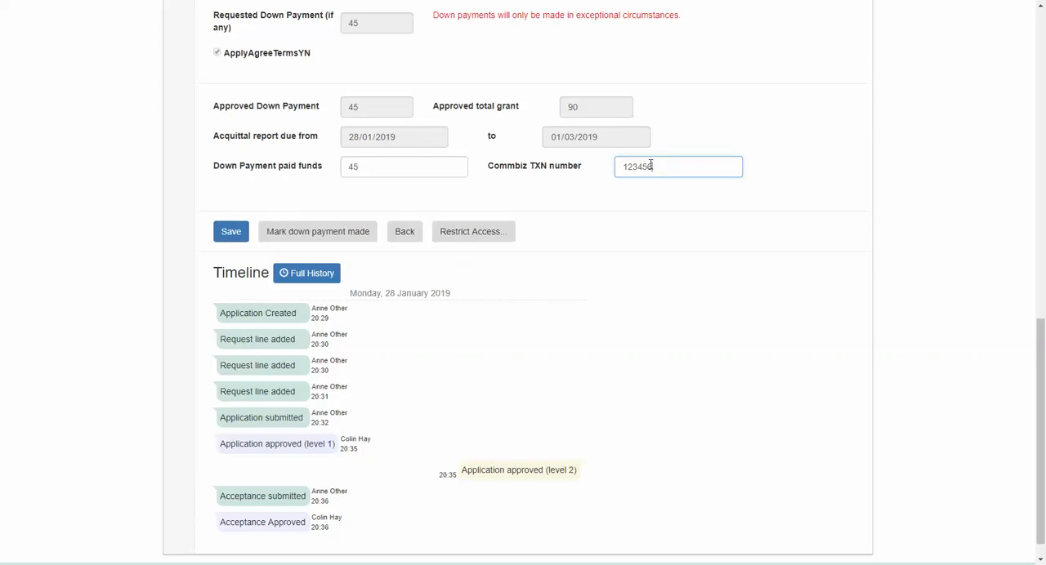
pyautogui.click(338, 234)
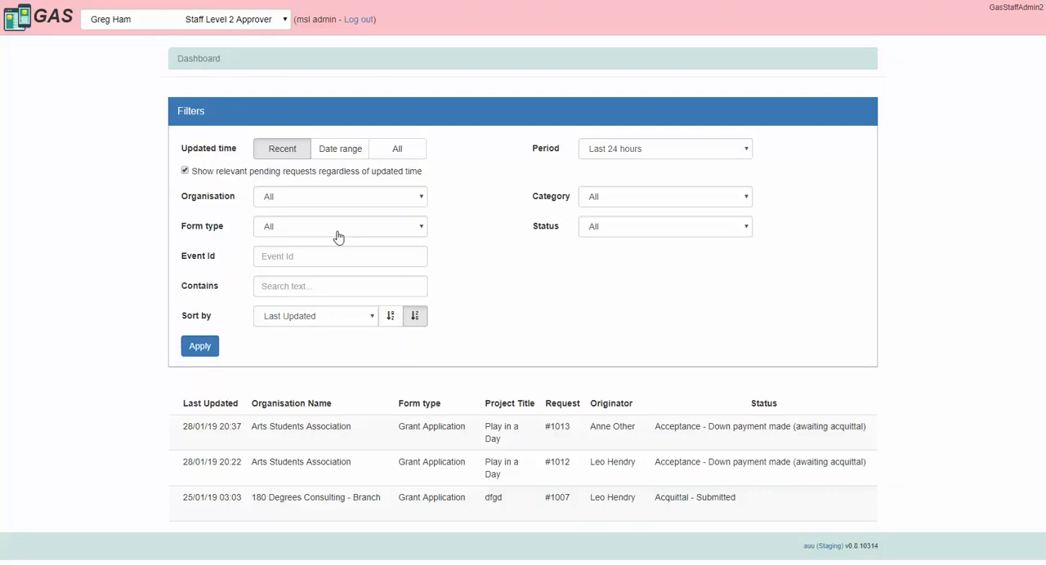
# Step: Switch to the society member who submitted the application and open the "Play in a Day" request awaiting acquittal
pyautogui.click(260, 21)
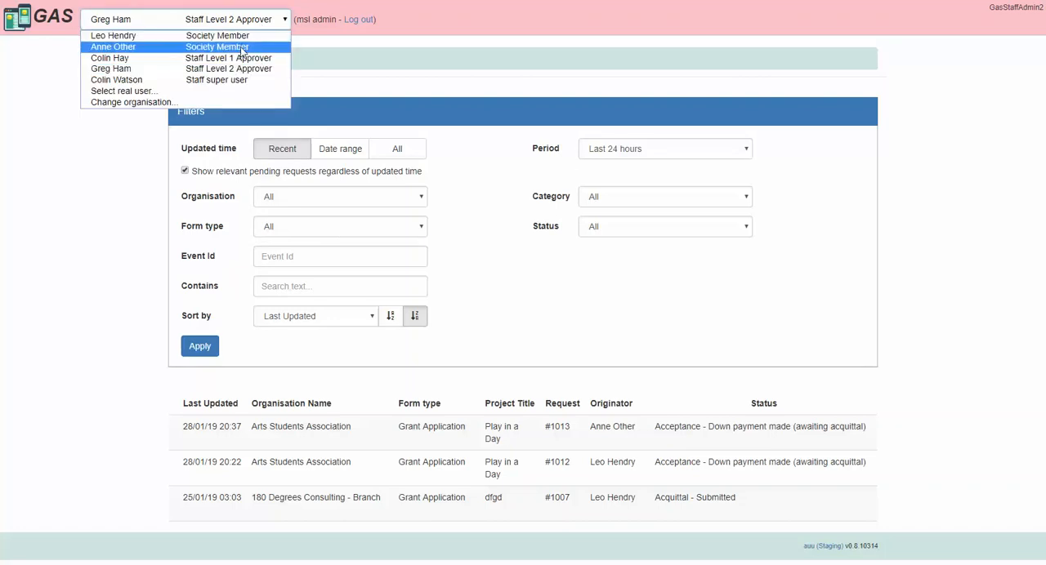
pyautogui.click(240, 46)
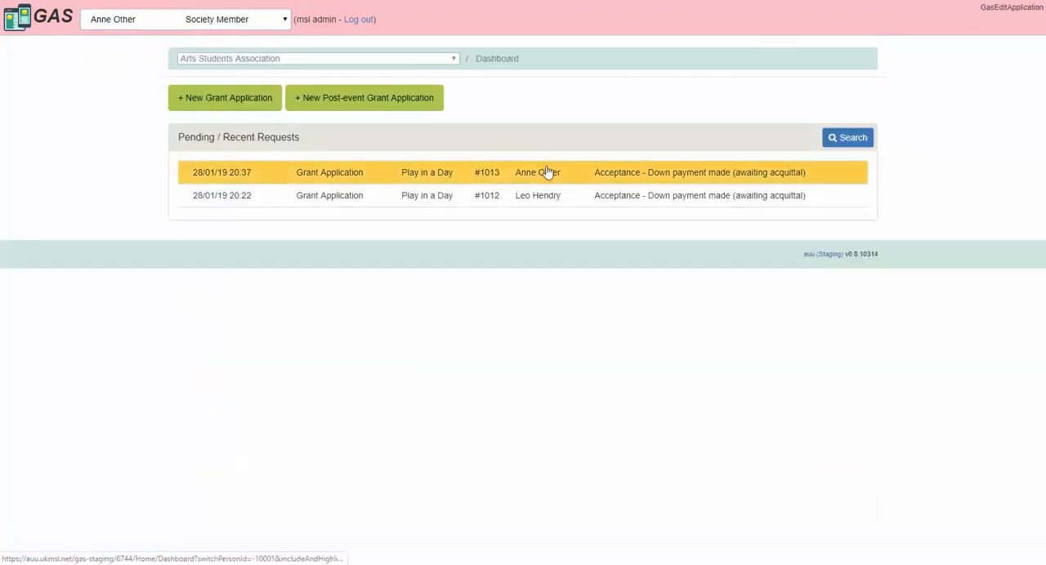
pyautogui.click(768, 183)
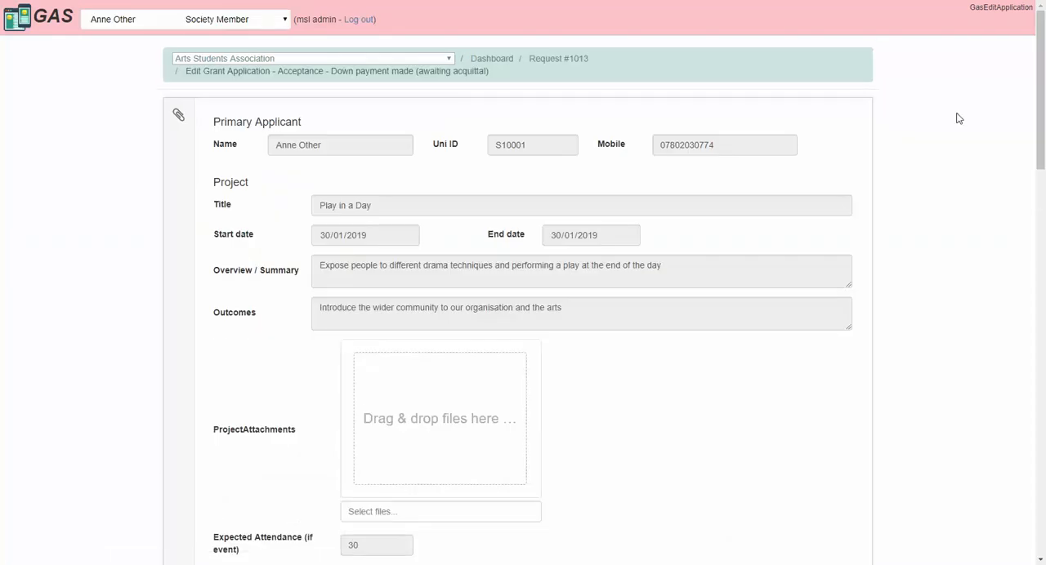
# Step: Enter 30 as the event's actual attendance in the acquittal section
pyautogui.moveTo(1039, 56); pyautogui.dragTo(1042, 376)
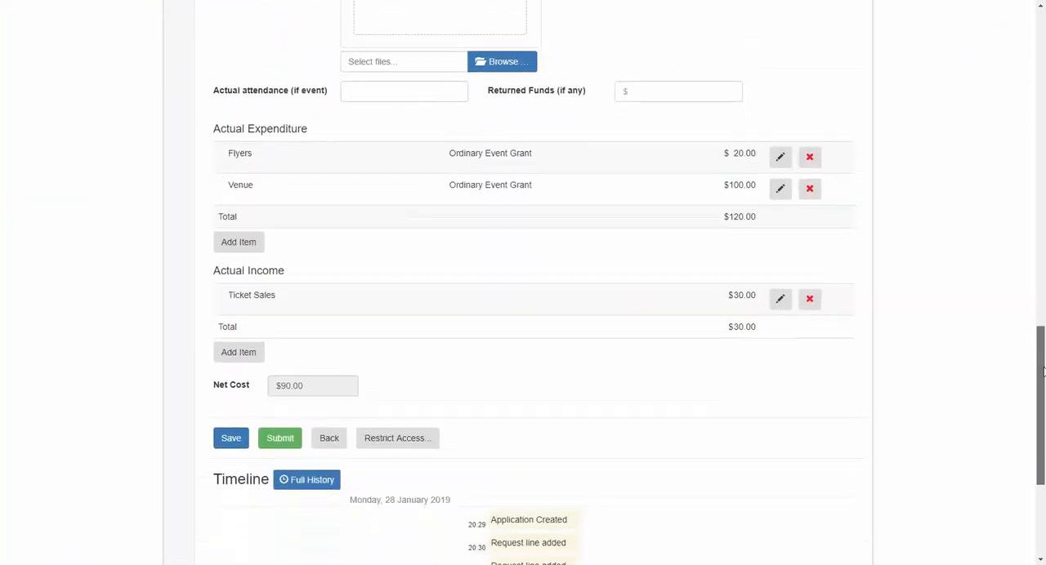
pyautogui.click(376, 94)
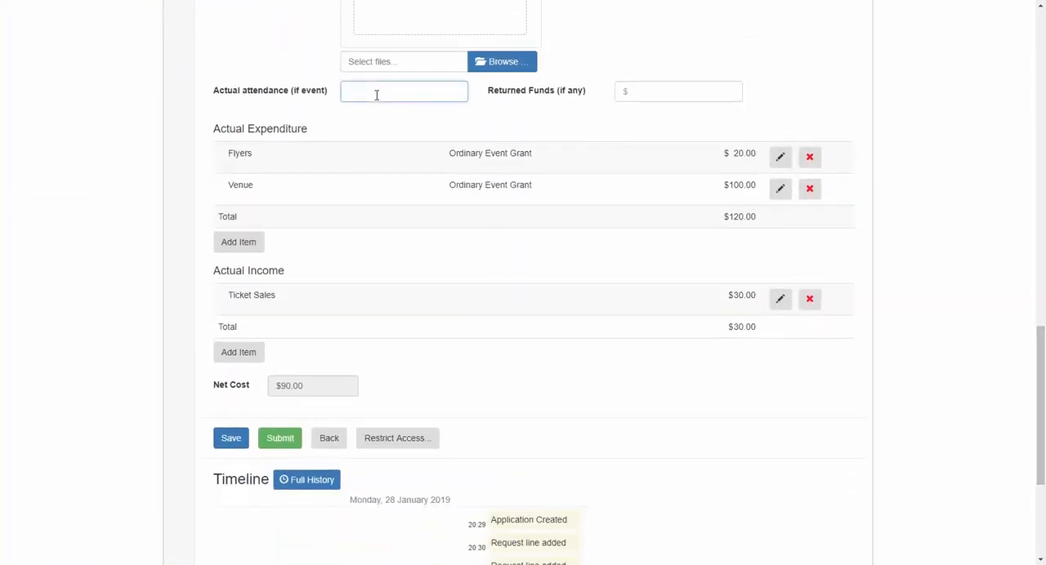
pyautogui.write('30')
pyautogui.scroll(-1, 1039, 319)
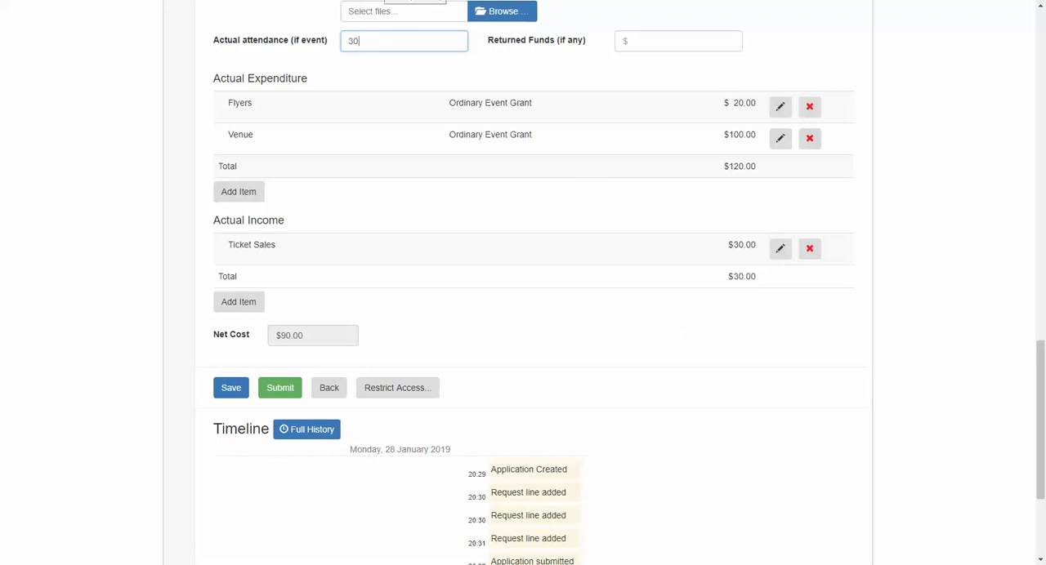
pyautogui.click(455, 116)
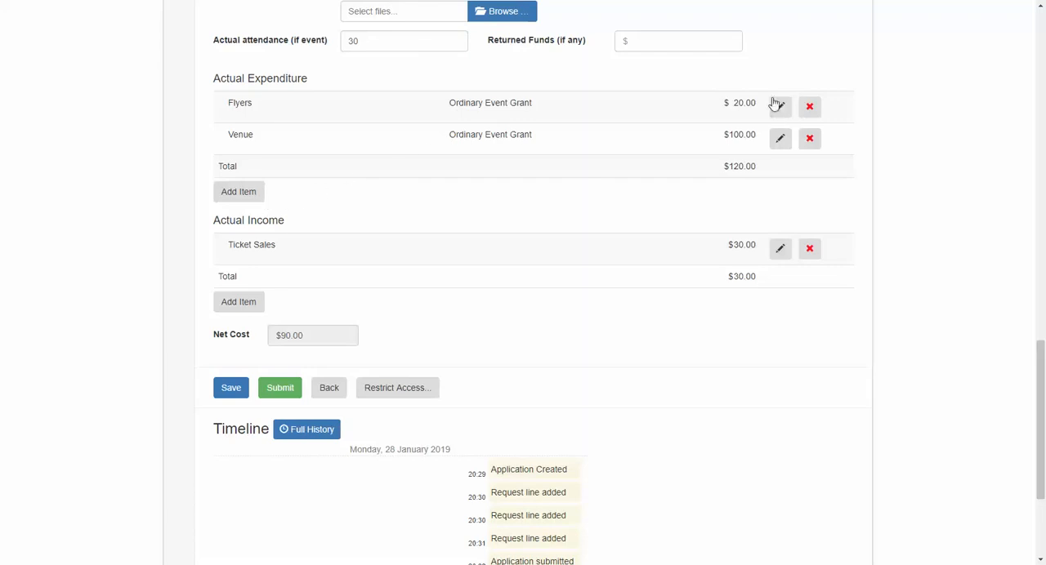
# Step: Set the amount of the Venue item in the actual expenditure to 90 and save the item
pyautogui.click(780, 138)
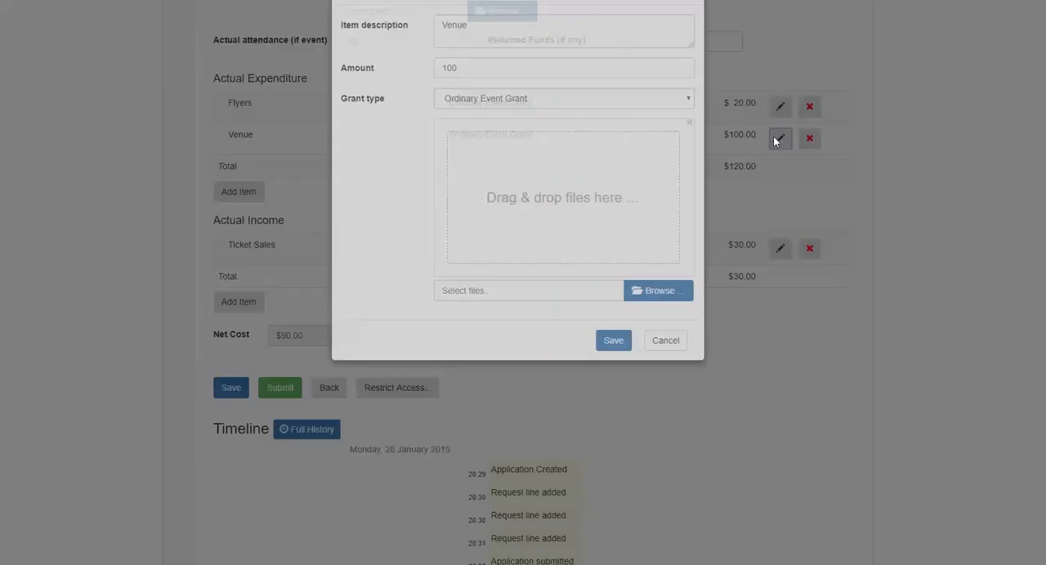
pyautogui.moveTo(462, 117); pyautogui.dragTo(422, 121)
pyautogui.write('90')
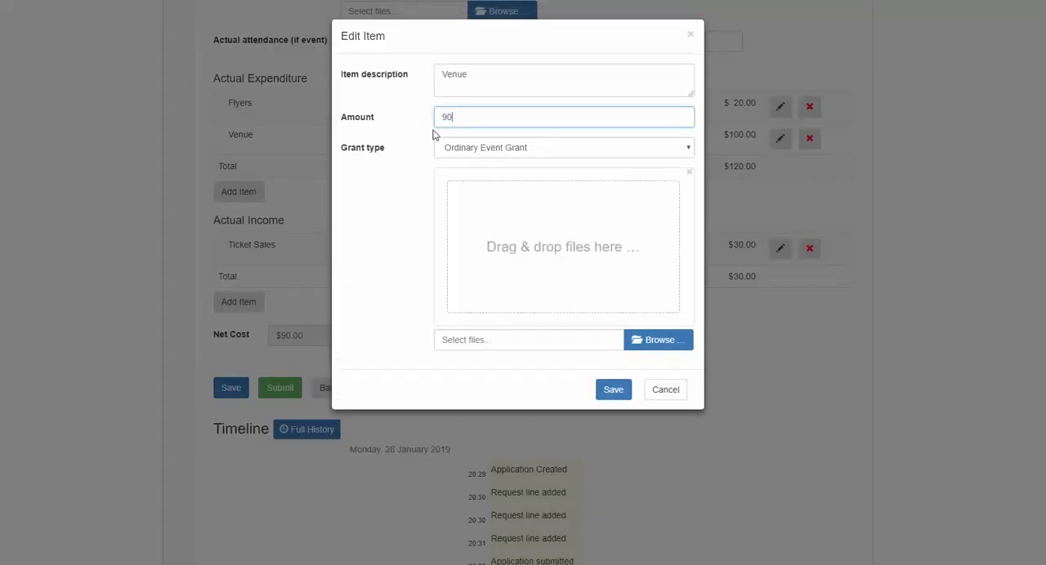
pyautogui.click(614, 392)
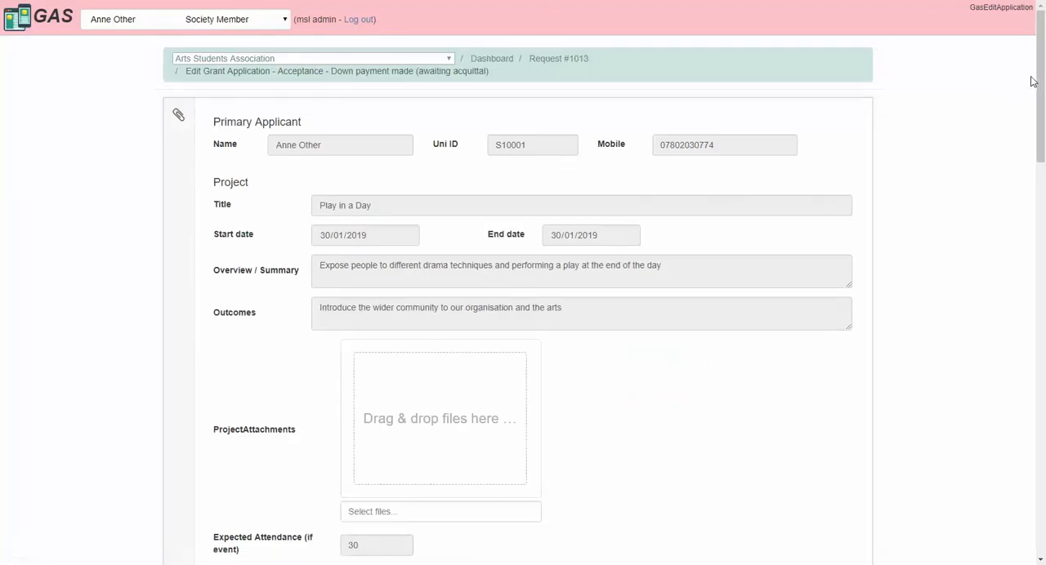
# Step: Start a new actual expenditure item described as Backdrop, with amount 25 and grant type Ordinary Event Grant
pyautogui.moveTo(1033, 82); pyautogui.dragTo(1036, 360)
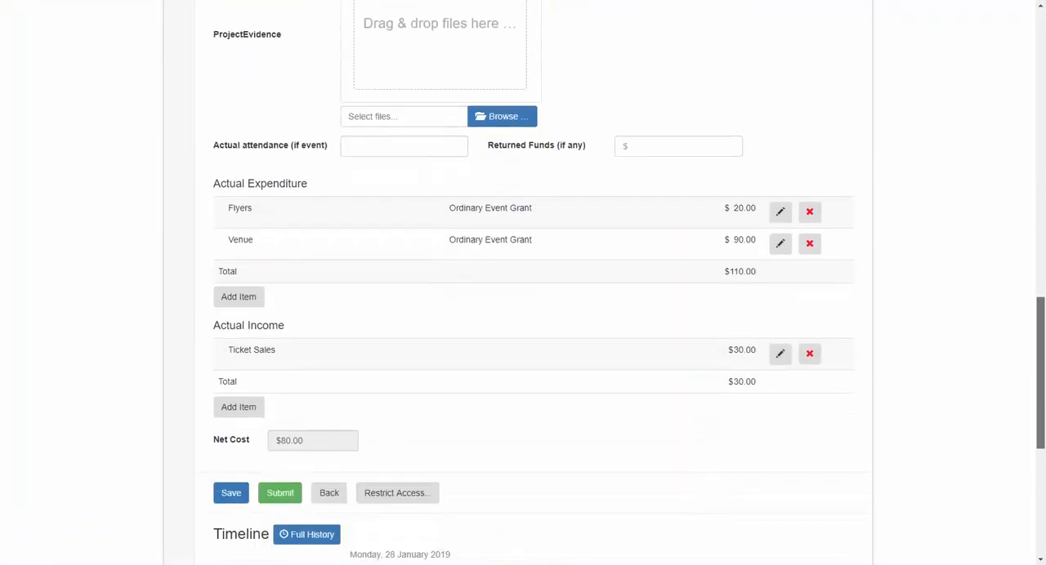
pyautogui.click(250, 302)
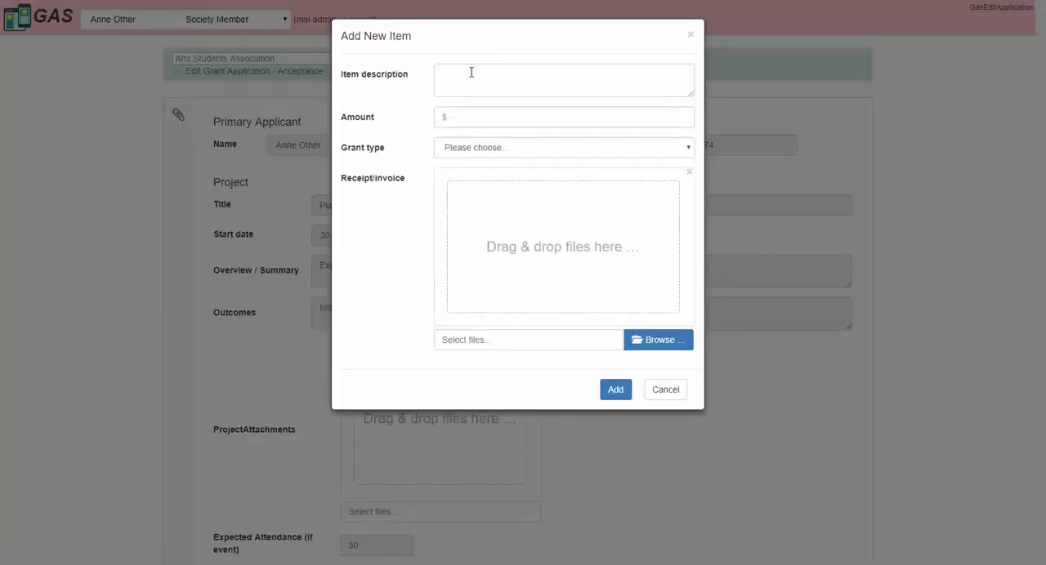
pyautogui.click(470, 73)
pyautogui.write('Backdrop')
pyautogui.click(483, 115)
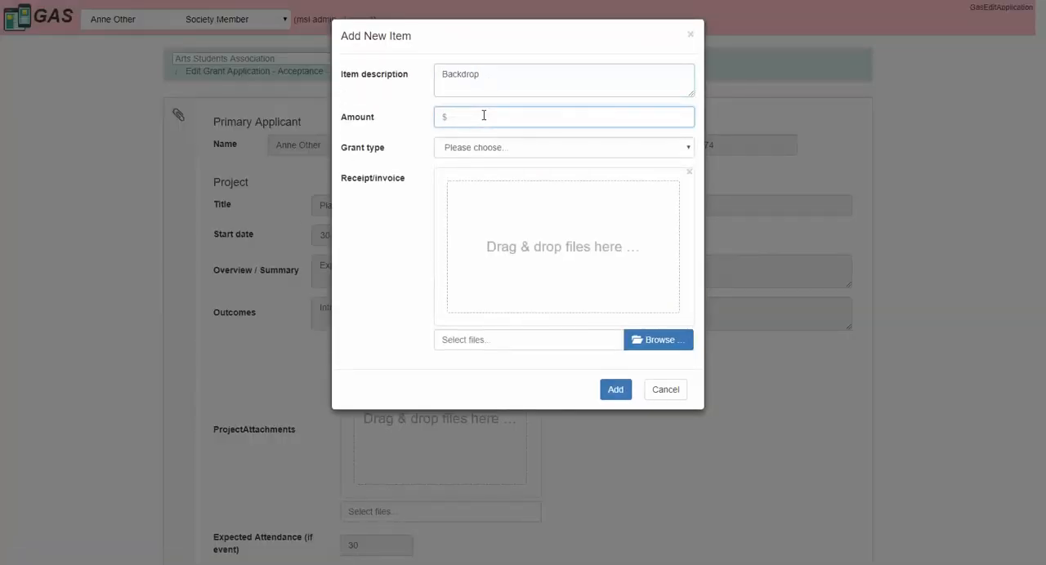
pyautogui.write('25')
pyautogui.click(490, 147)
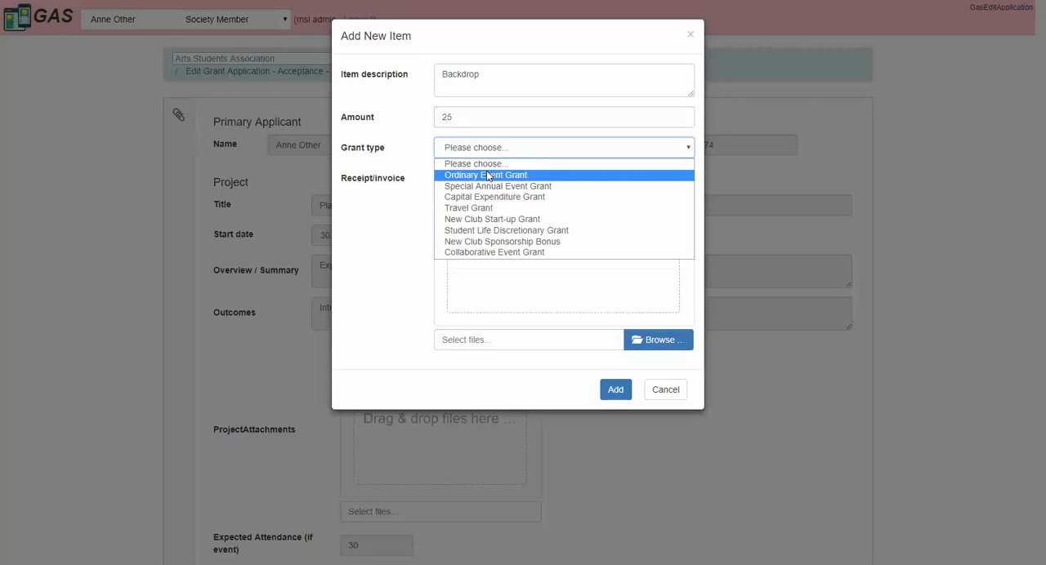
pyautogui.click(488, 175)
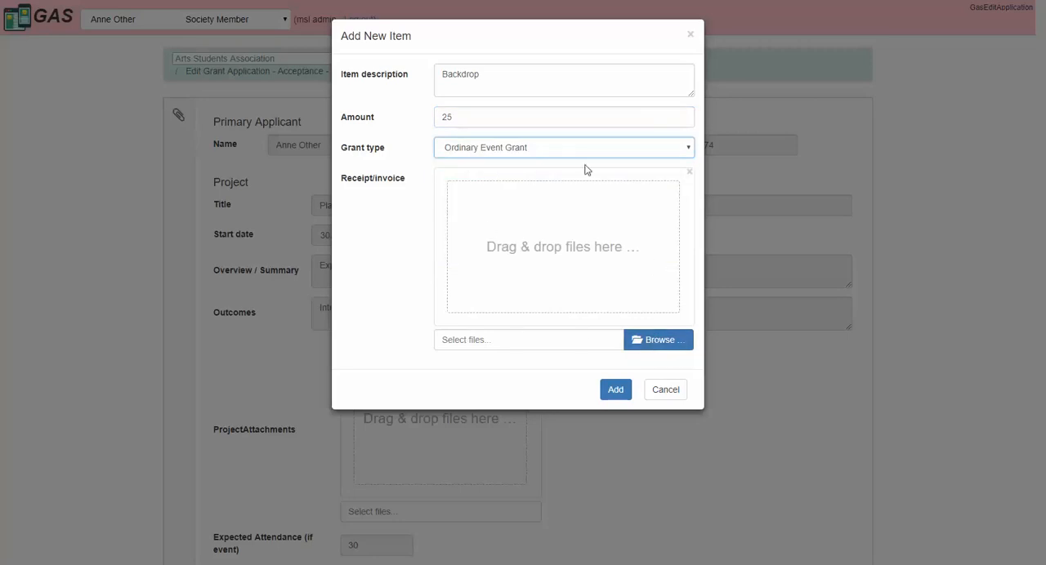
# Step: Upload receipt.JPG as the Backdrop item's receipt and add the item to the actual expenditure
pyautogui.click(647, 345)
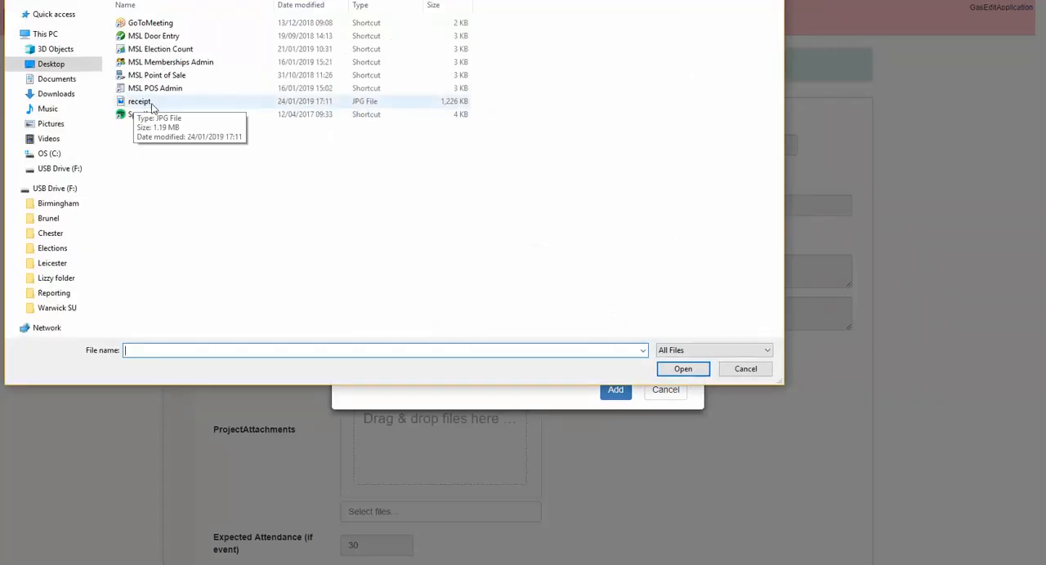
pyautogui.doubleClick(157, 103)
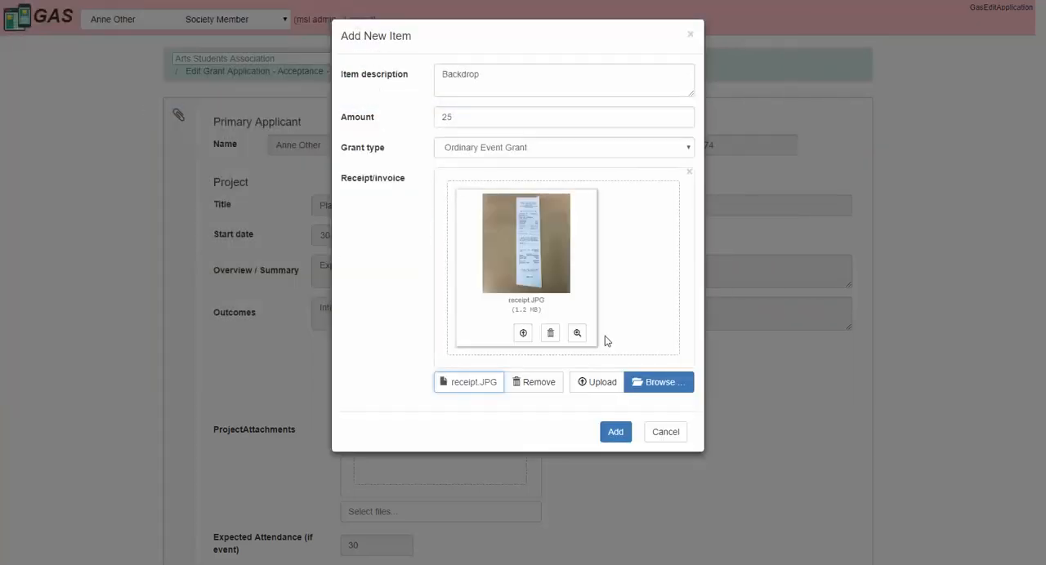
pyautogui.click(523, 333)
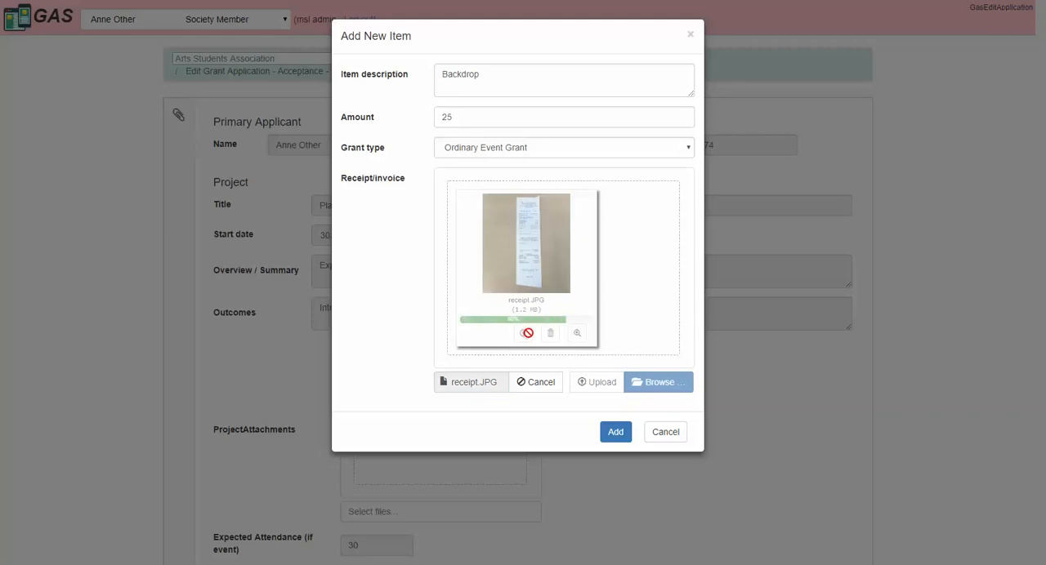
pyautogui.click(617, 436)
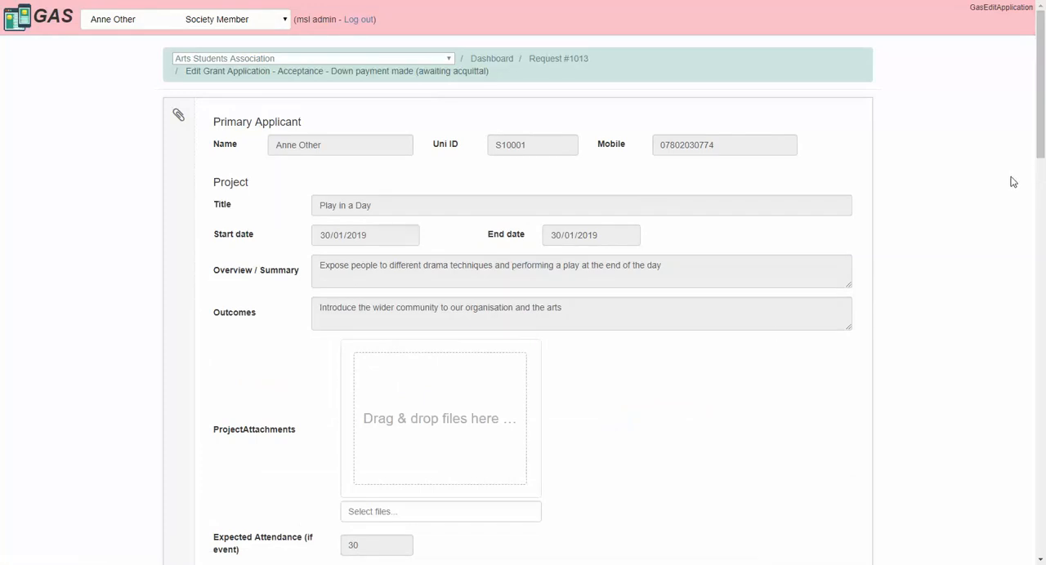
# Step: Submit the acquittal and switch to the Staff Level 1 Approver
pyautogui.moveTo(1041, 120); pyautogui.dragTo(1043, 477)
pyautogui.click(275, 222)
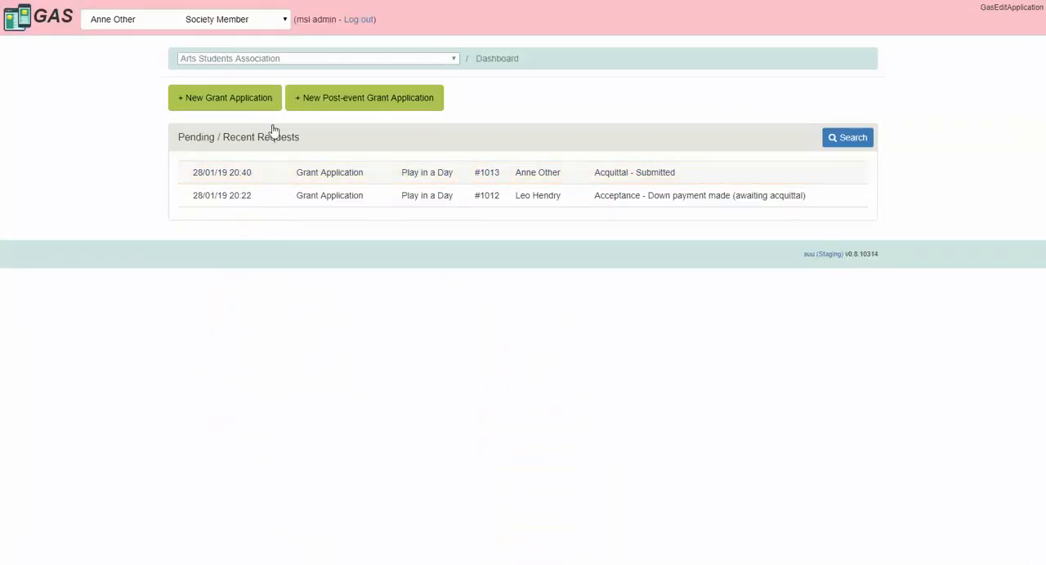
pyautogui.click(263, 24)
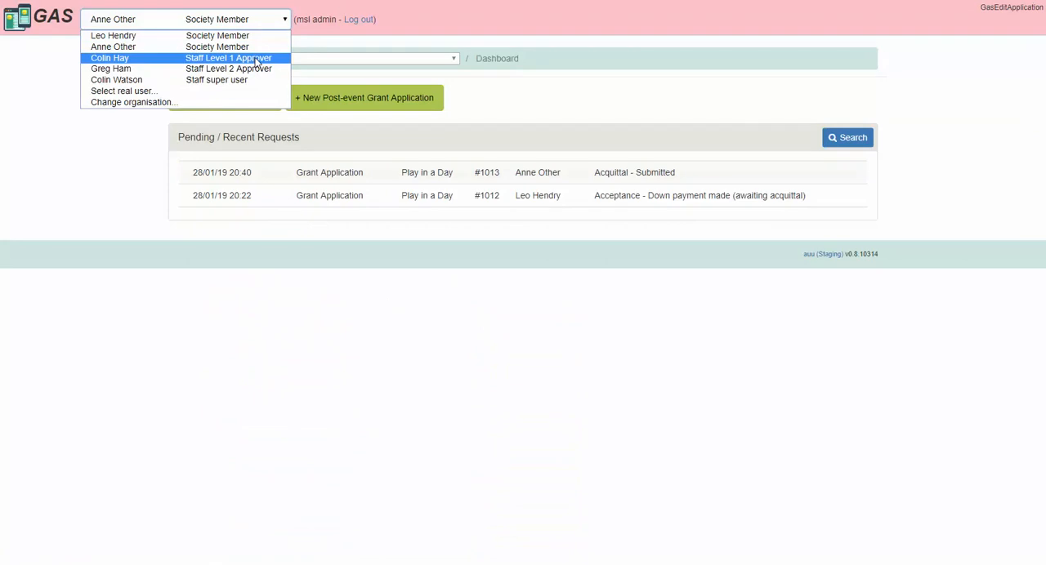
pyautogui.click(257, 62)
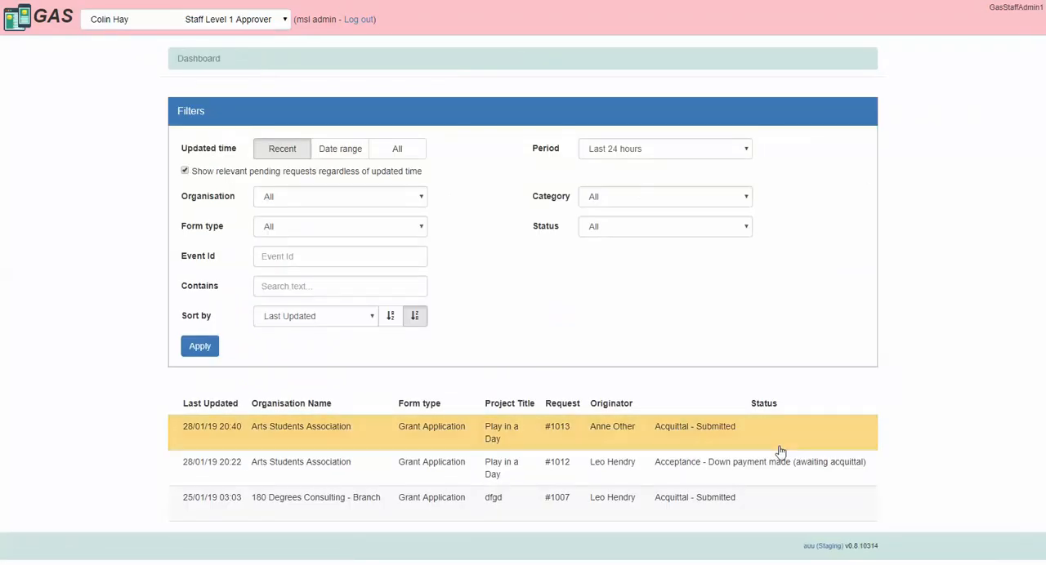
# Step: Open the submitted "Play in a Day" acquittal and approve it without notes
pyautogui.click(704, 438)
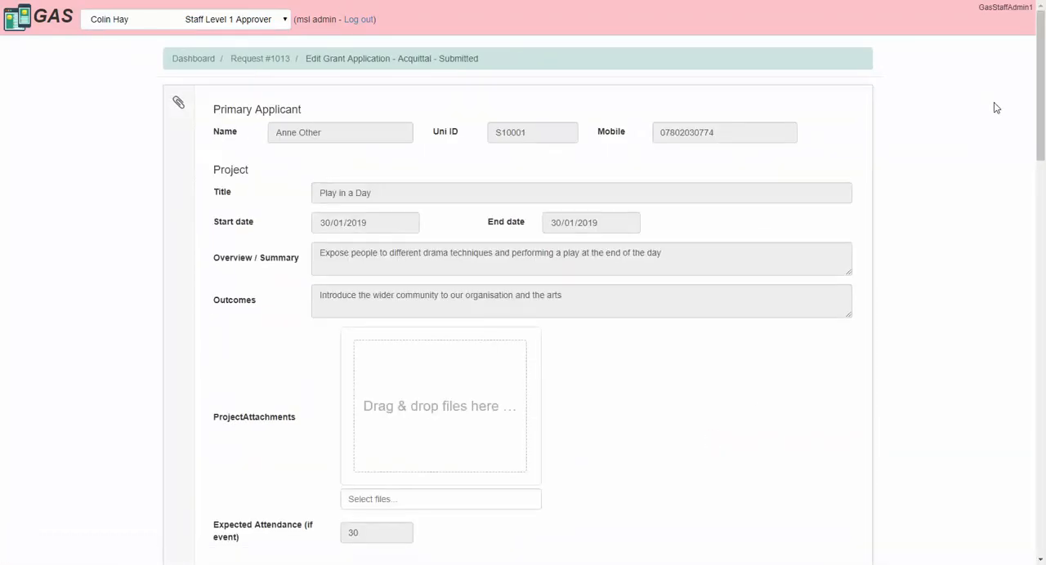
pyautogui.moveTo(1040, 64); pyautogui.dragTo(1040, 396)
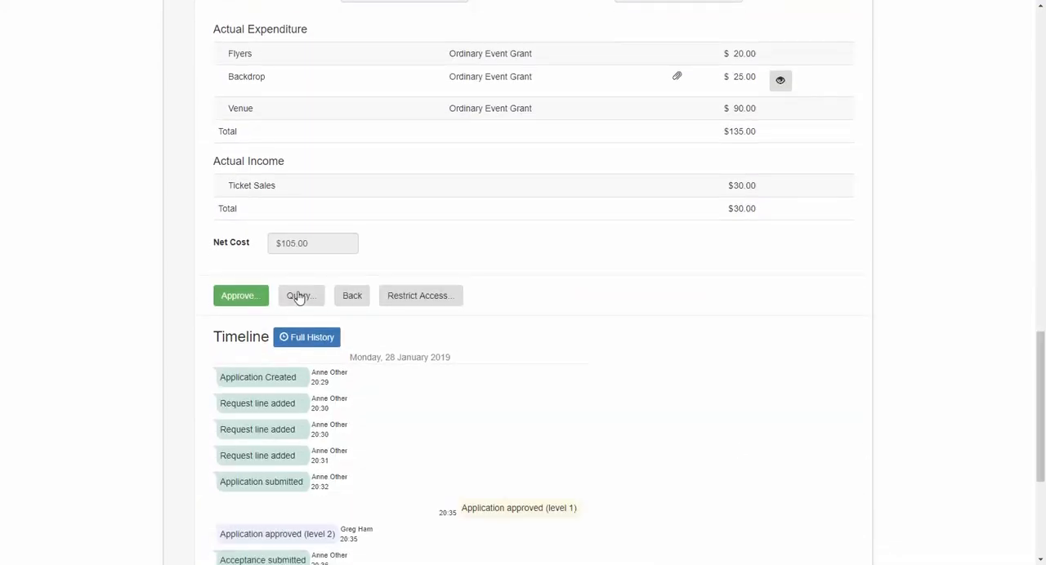
pyautogui.click(240, 296)
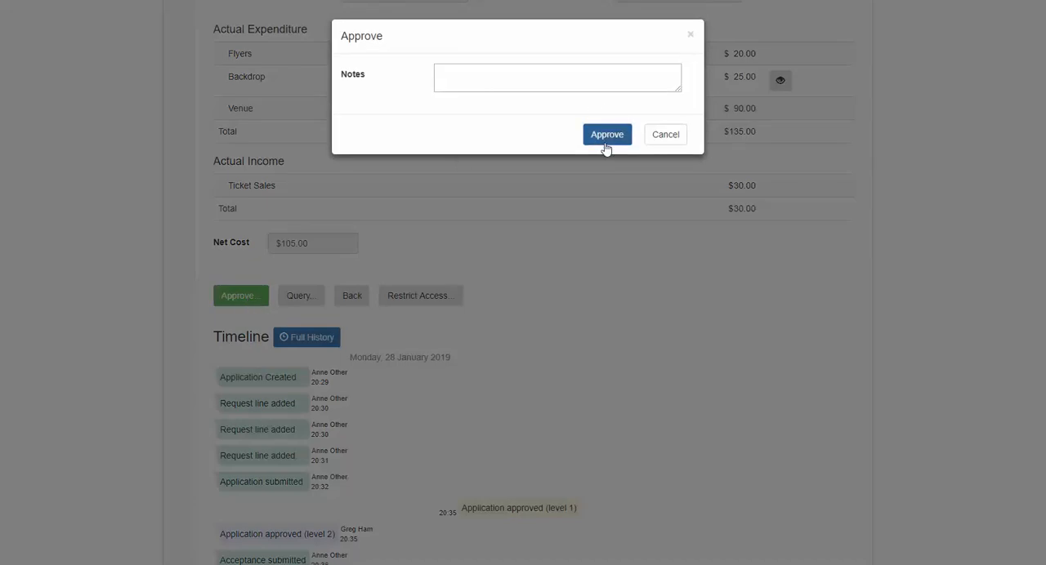
pyautogui.click(605, 145)
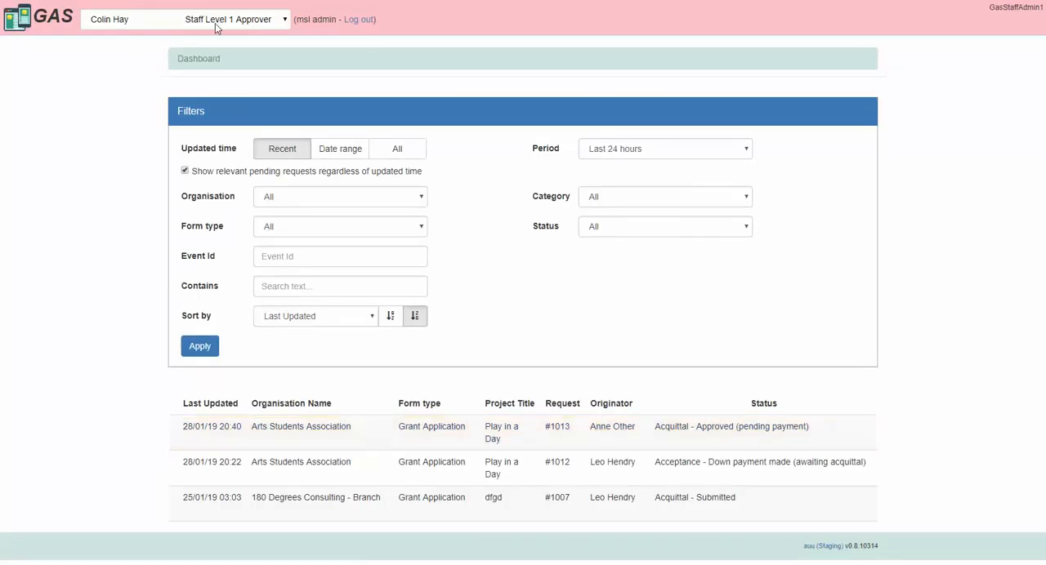
# Step: Switch to the Staff Level 2 Approver and open the "Play in a Day" acquittal pending payment
pyautogui.click(217, 27)
pyautogui.click(215, 68)
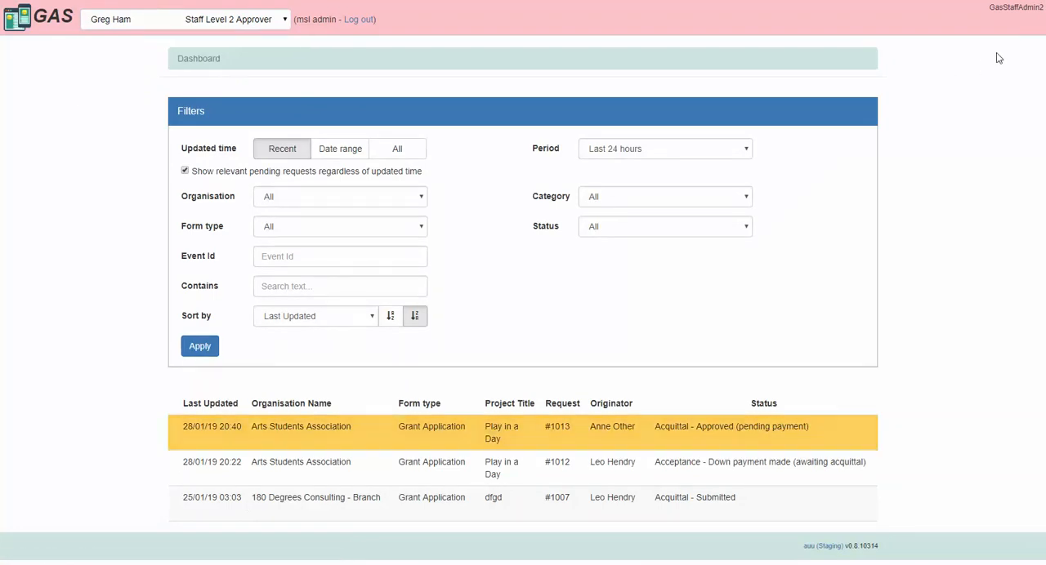
pyautogui.click(872, 444)
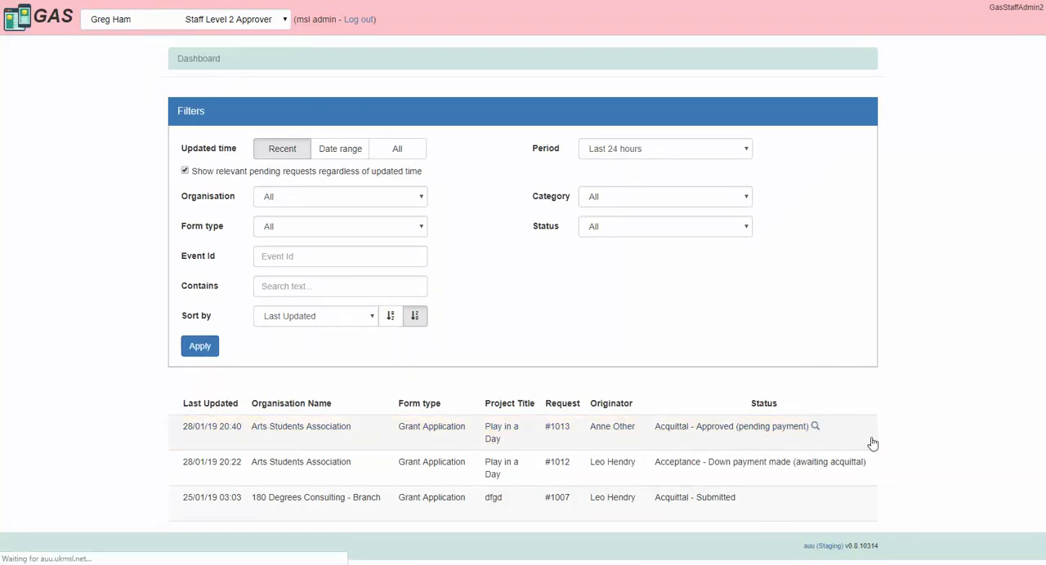
# Step: Enter 105 as the final payment paid funds, fill in the Commbiz TXN number, and mark the payment as made
pyautogui.moveTo(1042, 76); pyautogui.dragTo(1043, 399)
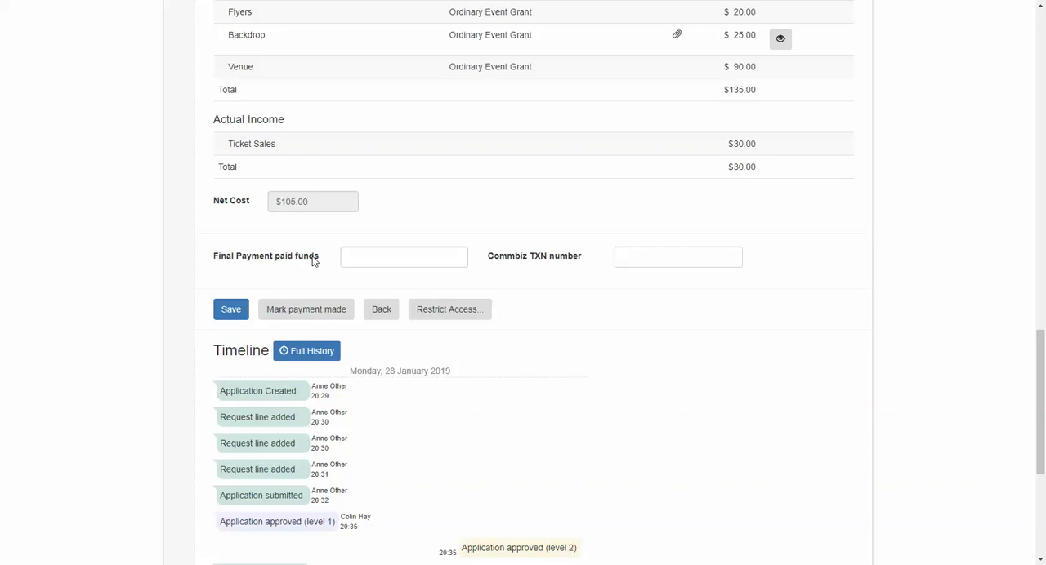
pyautogui.click(397, 257)
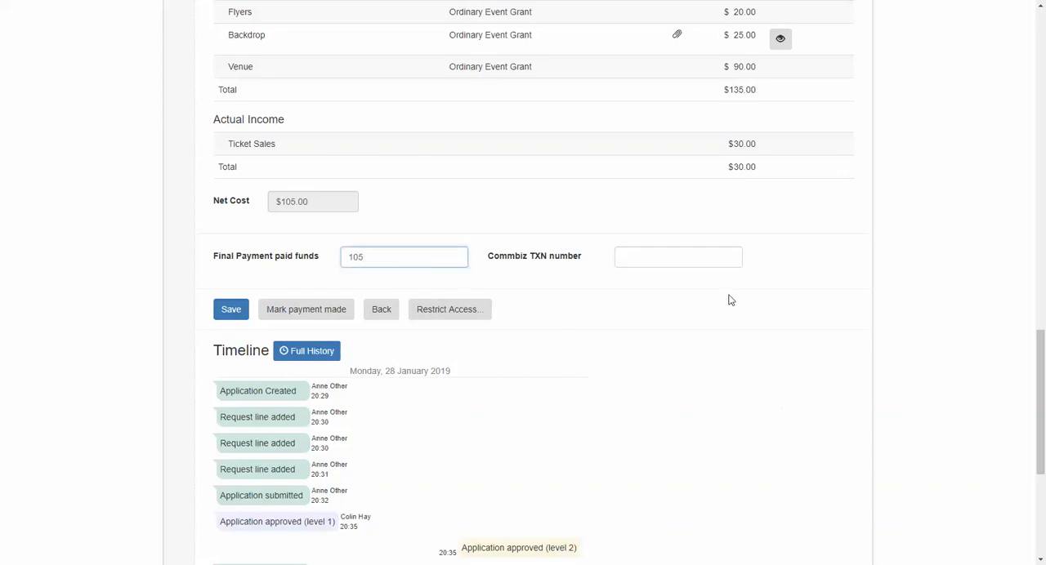
pyautogui.click(678, 260)
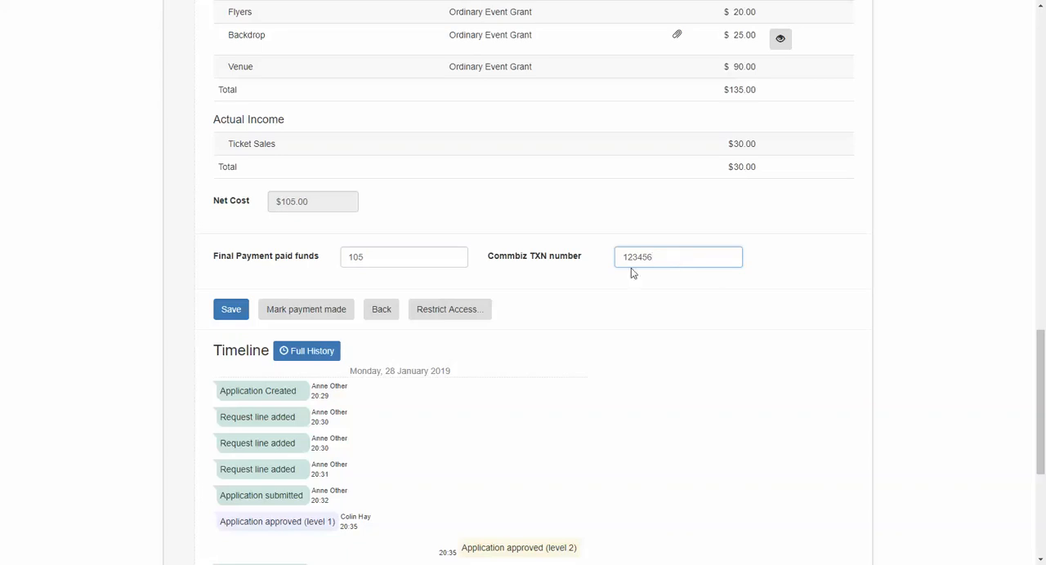
pyautogui.click(338, 316)
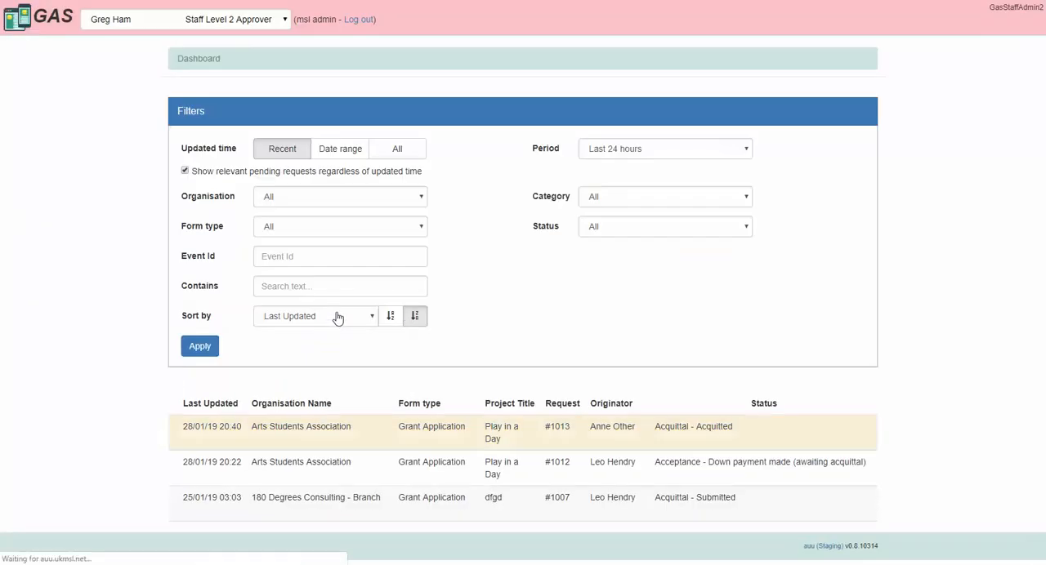
# Step: Open the acquitted "Play in a Day" application and examine the detailed changes of the first 20:38 "Request line added" timeline entry
pyautogui.click(700, 437)
pyautogui.moveTo(1043, 85); pyautogui.dragTo(1039, 495)
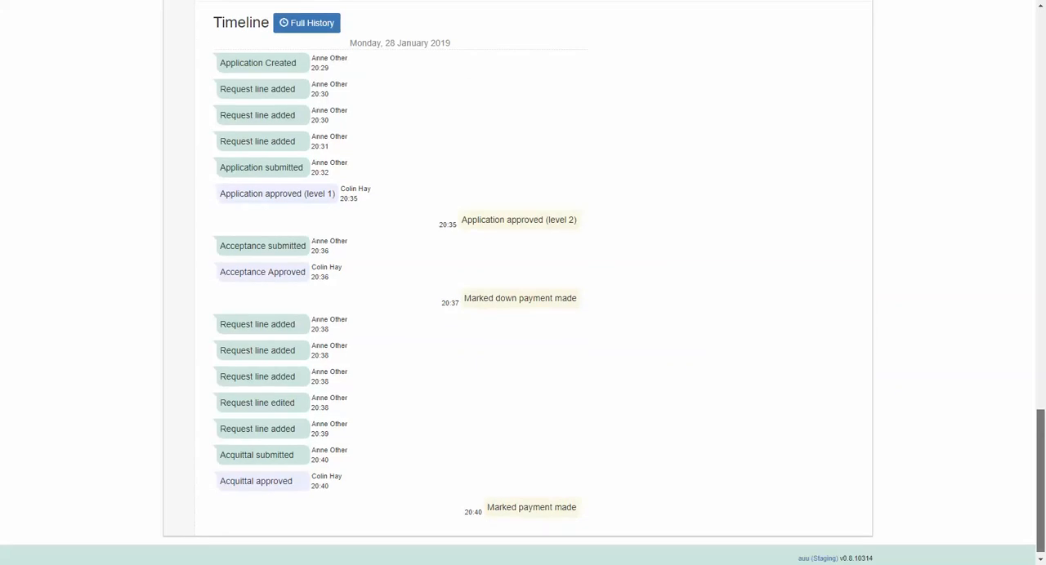
pyautogui.moveTo(1039, 495); pyautogui.dragTo(1039, 498)
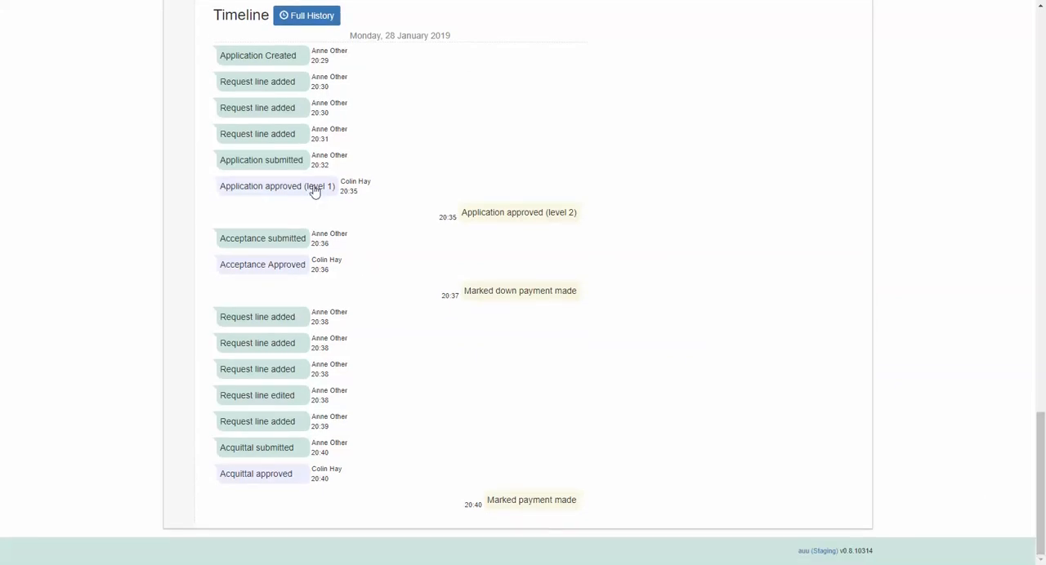
pyautogui.moveTo(299, 217); pyautogui.dragTo(306, 253)
pyautogui.click(319, 325)
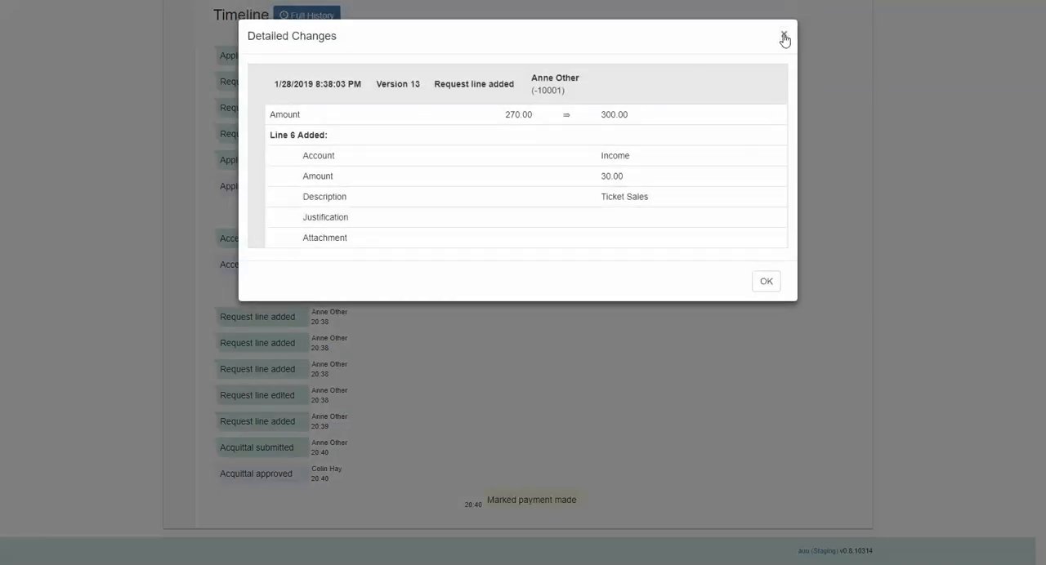
# Step: Switch to the first listed Society Member and start a new post-event grant application from the Arts Students Association dashboard
pyautogui.click(783, 38)
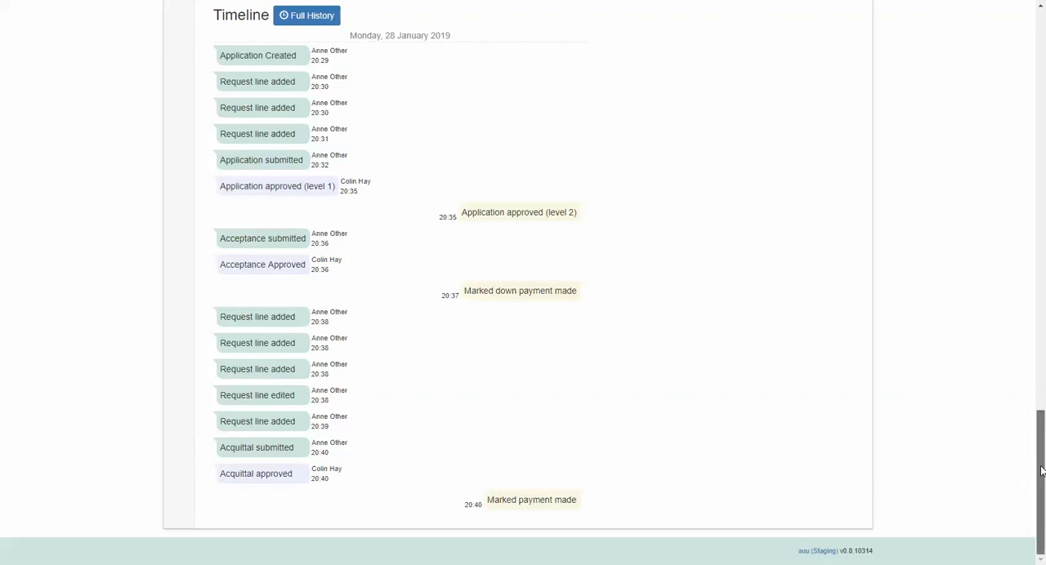
pyautogui.moveTo(1039, 478); pyautogui.dragTo(1039, 74)
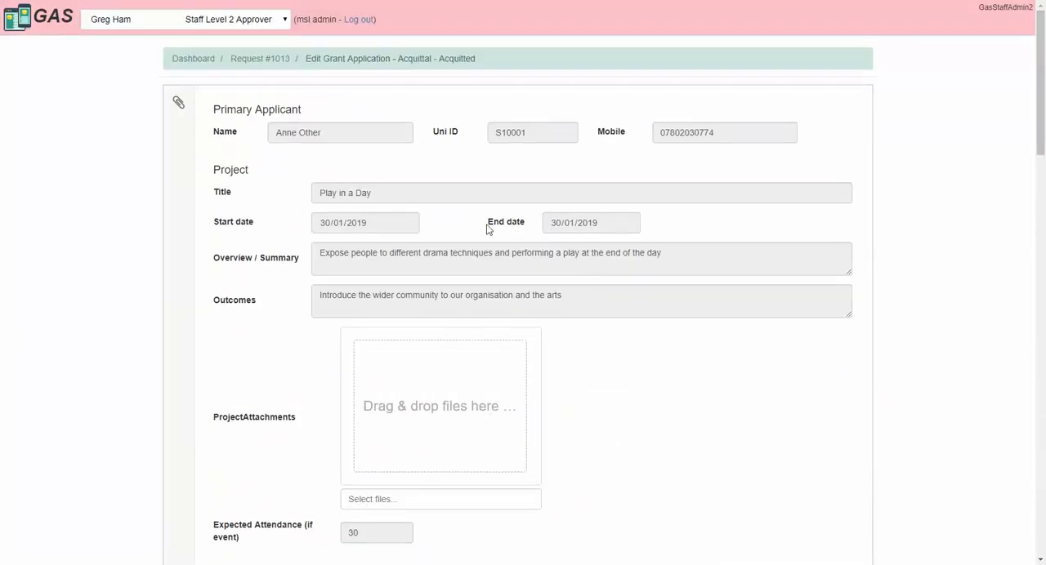
pyautogui.click(243, 14)
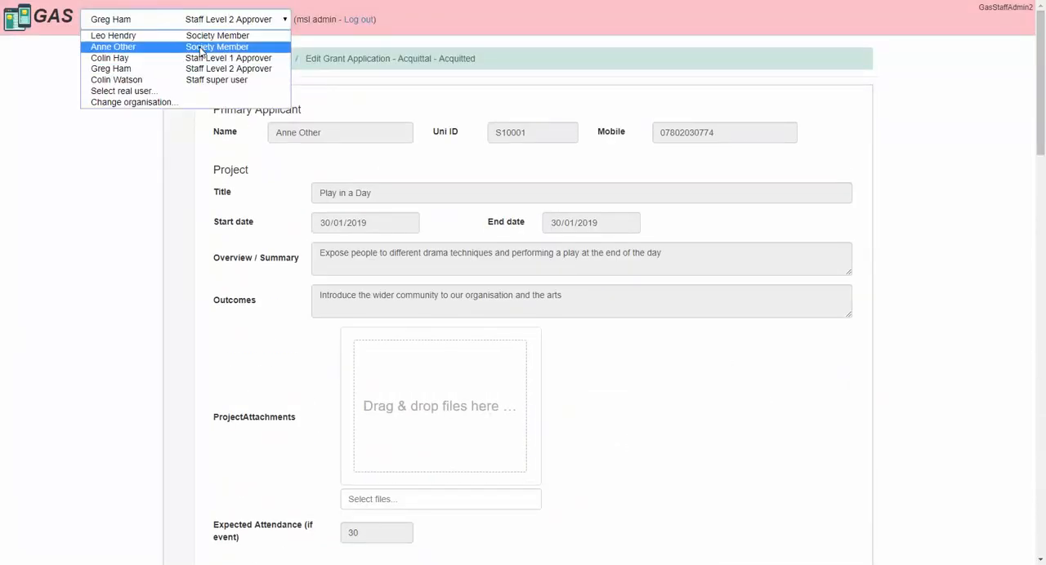
pyautogui.press('Up')
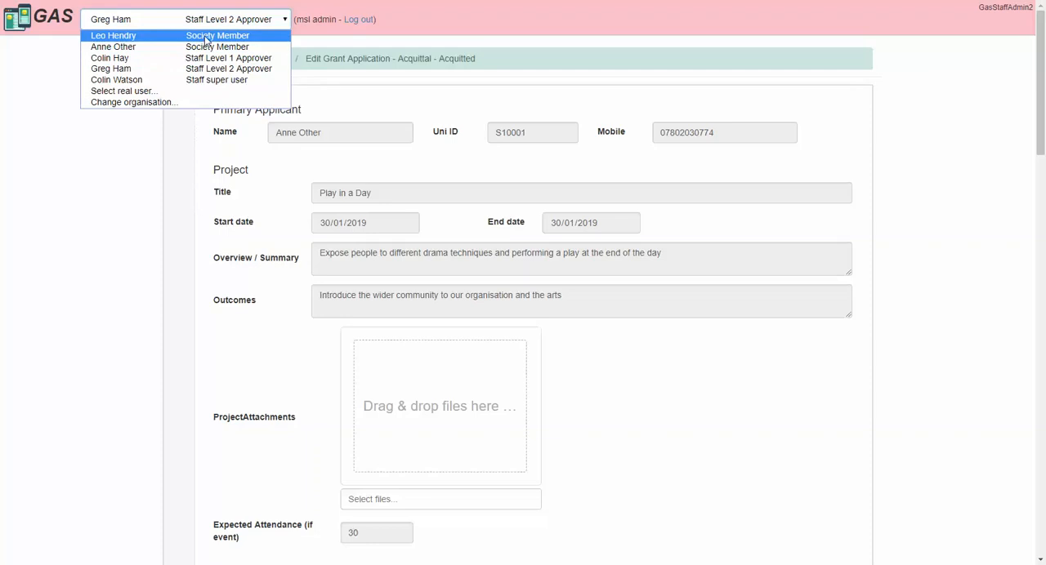
pyautogui.click(205, 37)
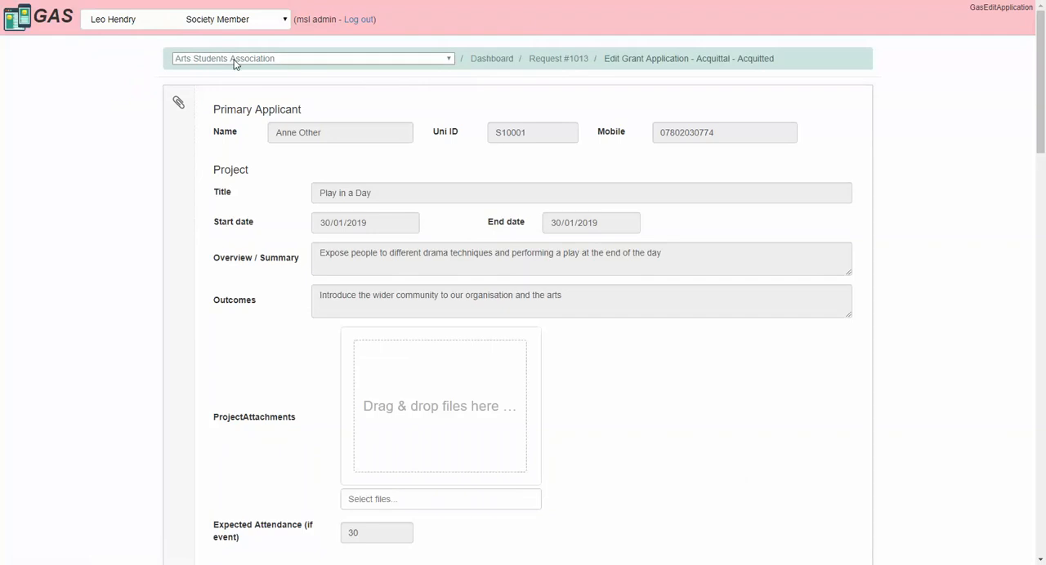
pyautogui.click(491, 60)
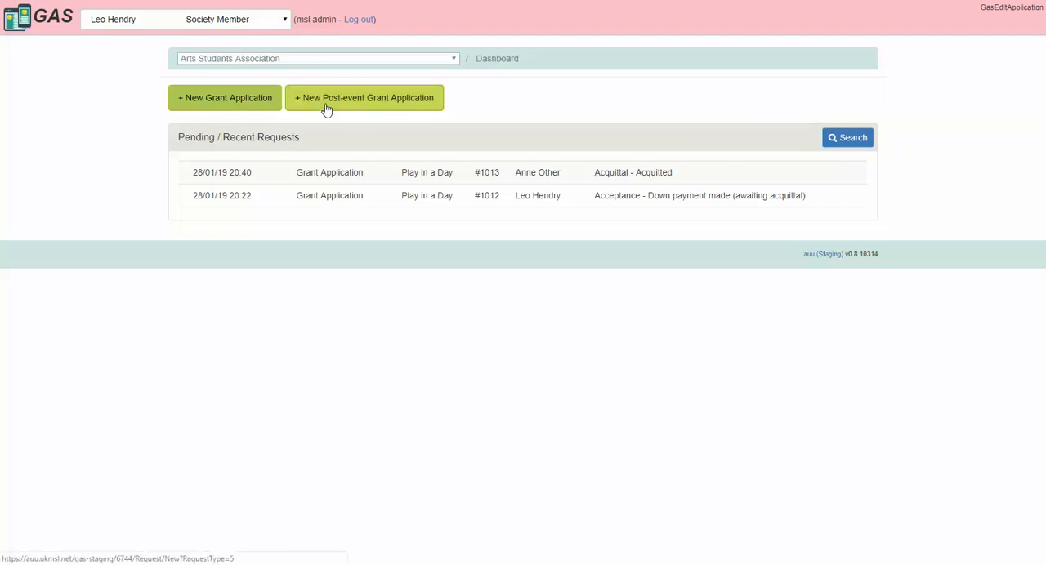
pyautogui.click(379, 104)
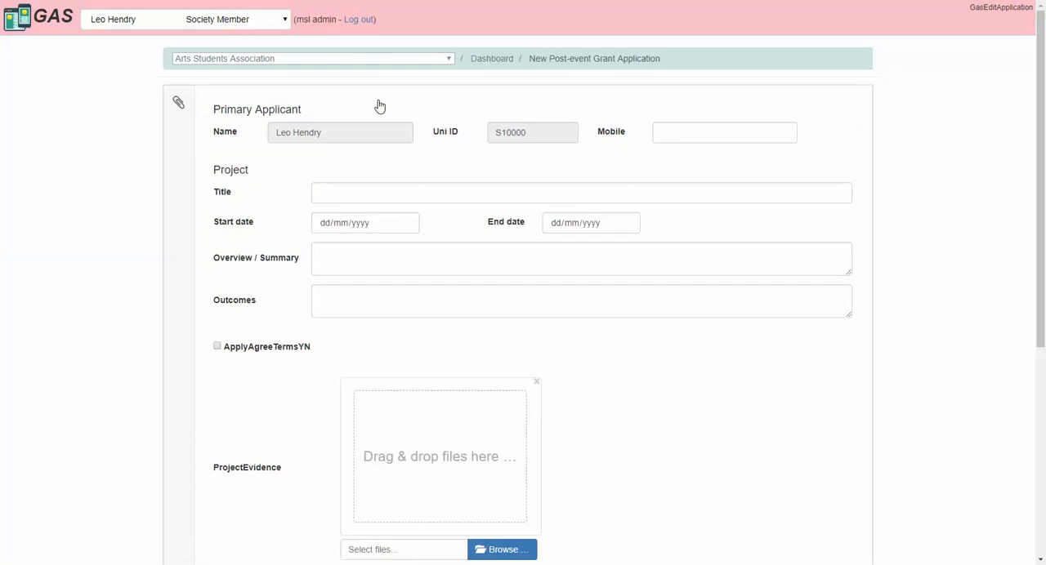
# Step: Enter the primary applicant's mobile number and title the project "Play in a Day"
pyautogui.click(712, 134)
pyautogui.press('Tab')
pyautogui.click(346, 190)
pyautogui.write('Play in a Day')
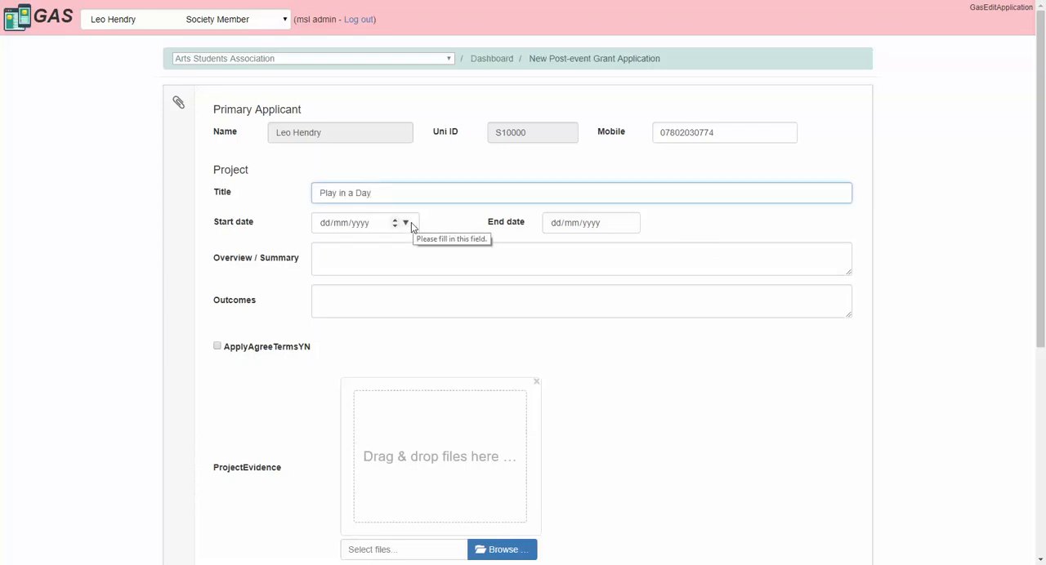
# Step: Set both the project's start date and end date to 28/01/2019
pyautogui.click(406, 223)
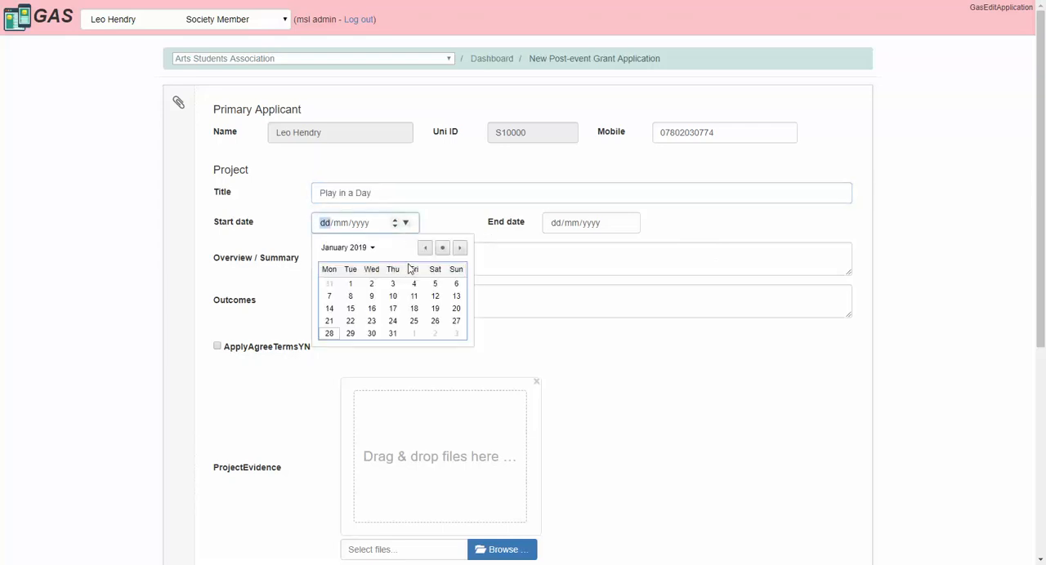
pyautogui.click(330, 334)
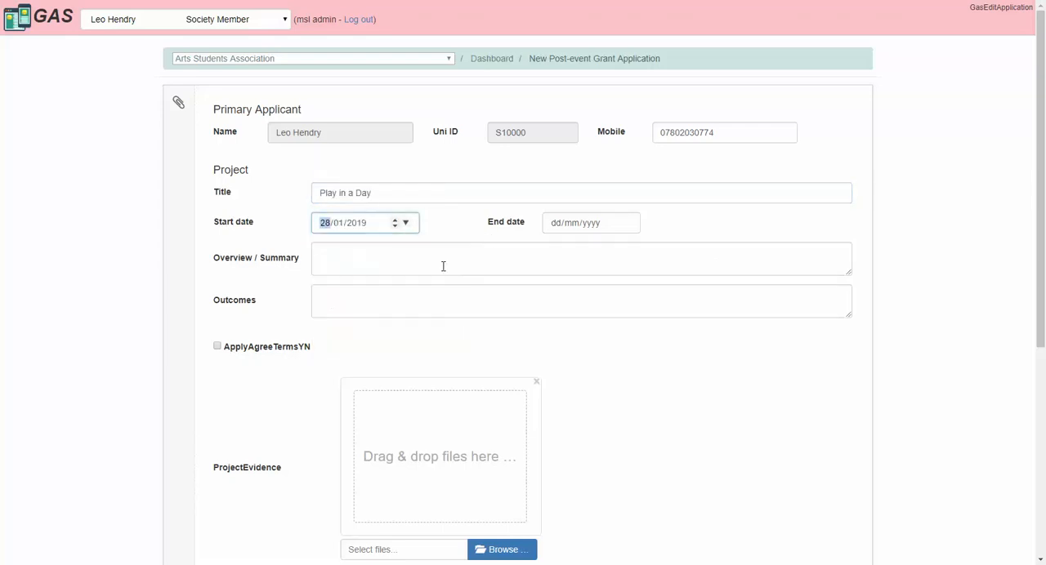
pyautogui.click(625, 223)
pyautogui.click(561, 334)
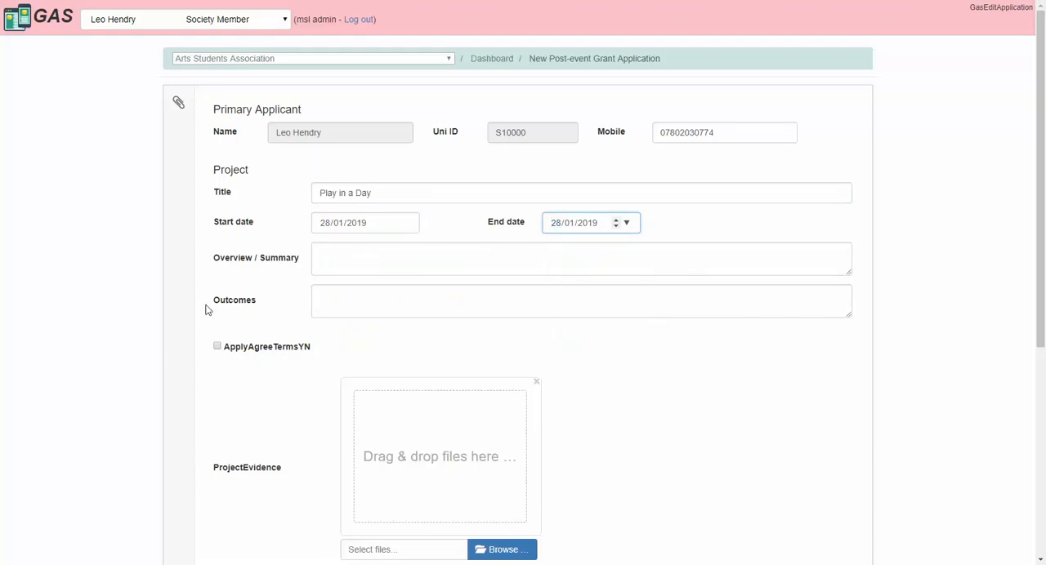
# Step: Paste "Expose people to different drama techniques and performing a play at the end of the day" as overview and "Introduce the wider community to our organisation and the arts" as outcomes
pyautogui.click(331, 260)
pyautogui.write('Expose people to different drama techniques and performing a play at the end of the day')
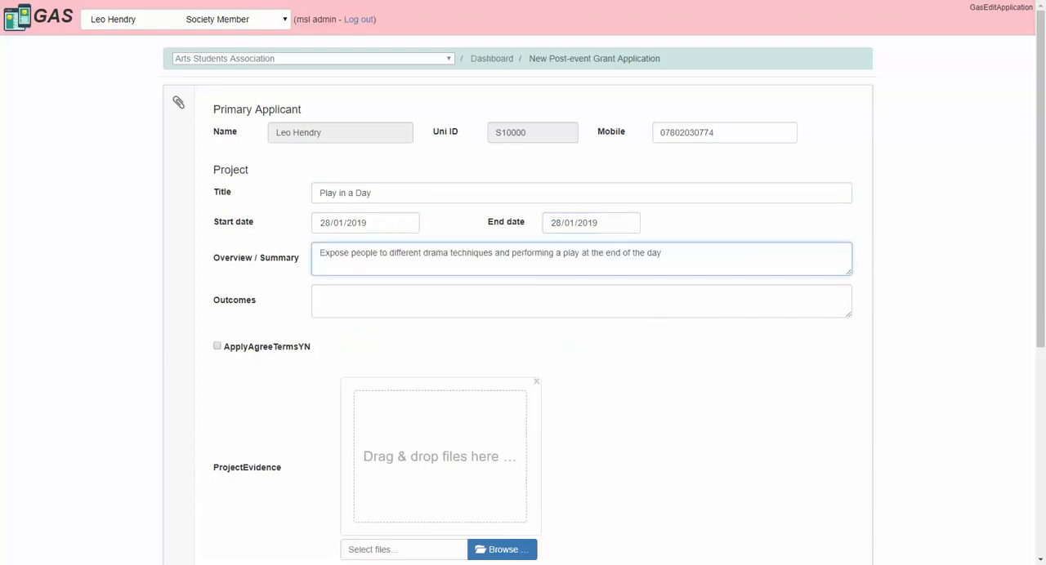
pyautogui.hotkey('alt', 'Tab')
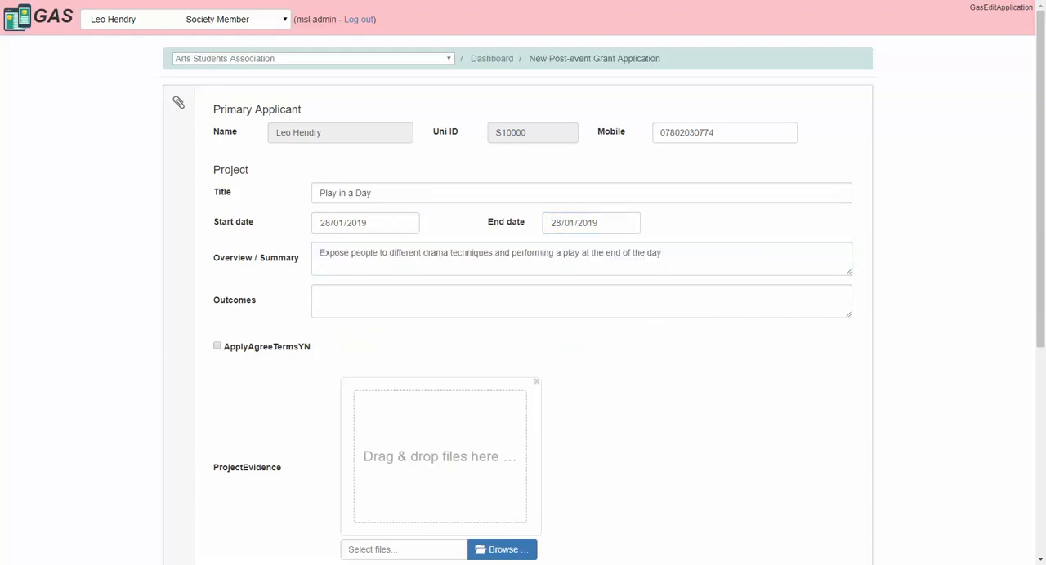
pyautogui.click(422, 288)
pyautogui.write('Introduce the wider community to our organisation and the arts')
# Step: Agree to the application terms and enter 4 as the actual attendance
pyautogui.scroll(-2, 957, 267)
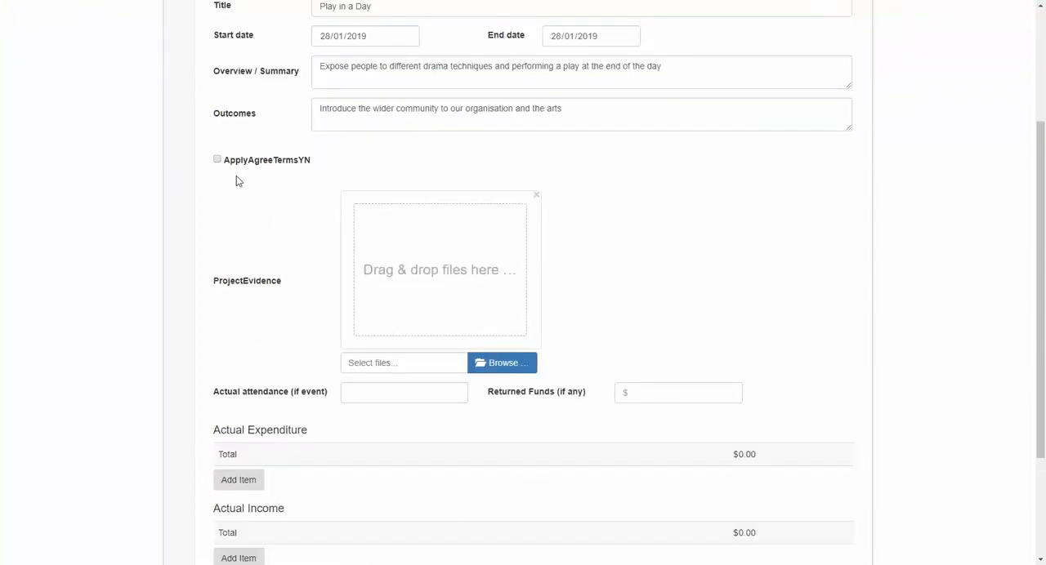
pyautogui.click(217, 160)
pyautogui.scroll(-1, 939, 309)
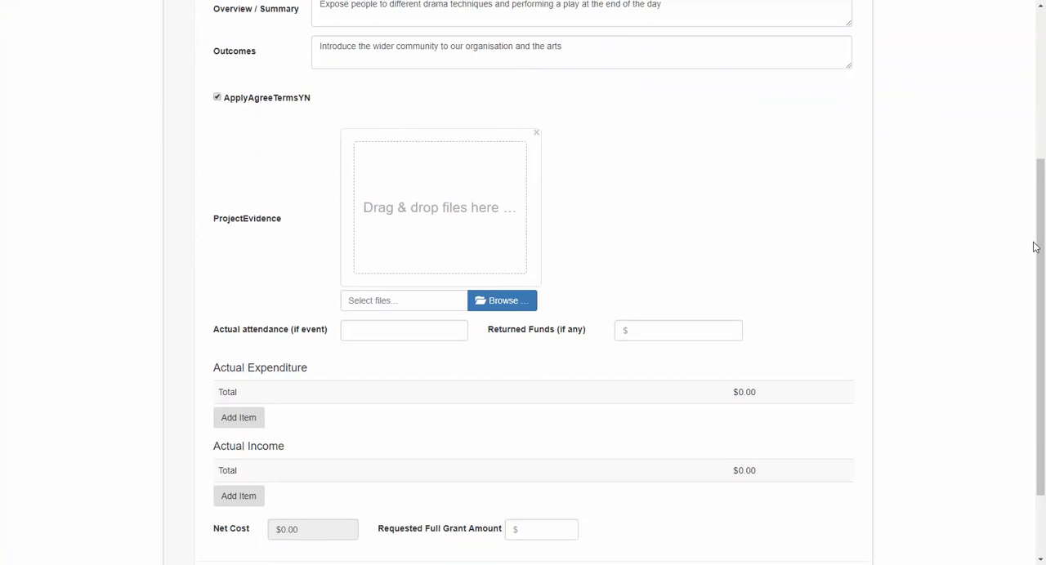
pyautogui.scroll(-2, 1034, 247)
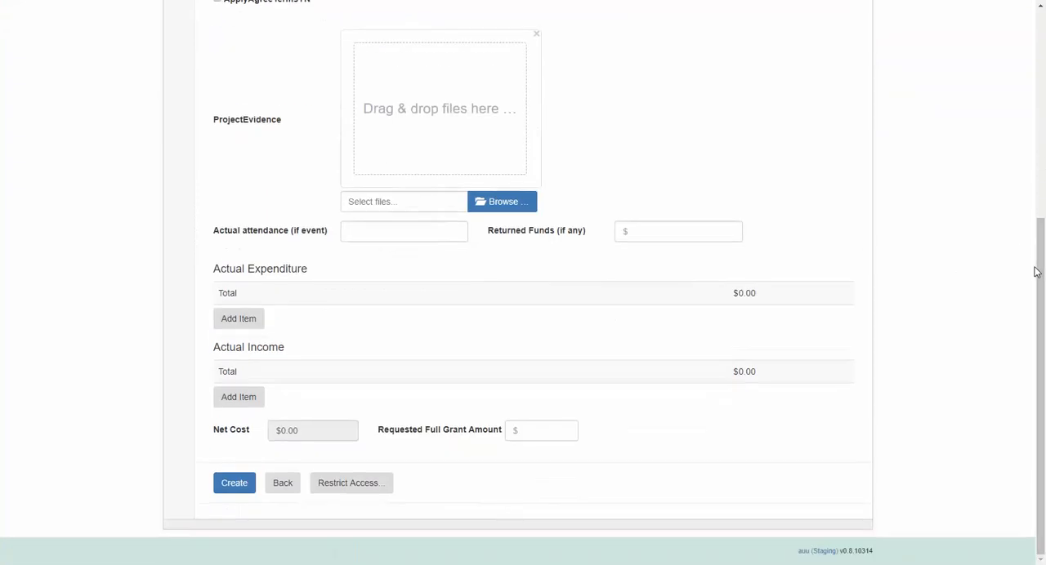
pyautogui.click(401, 231)
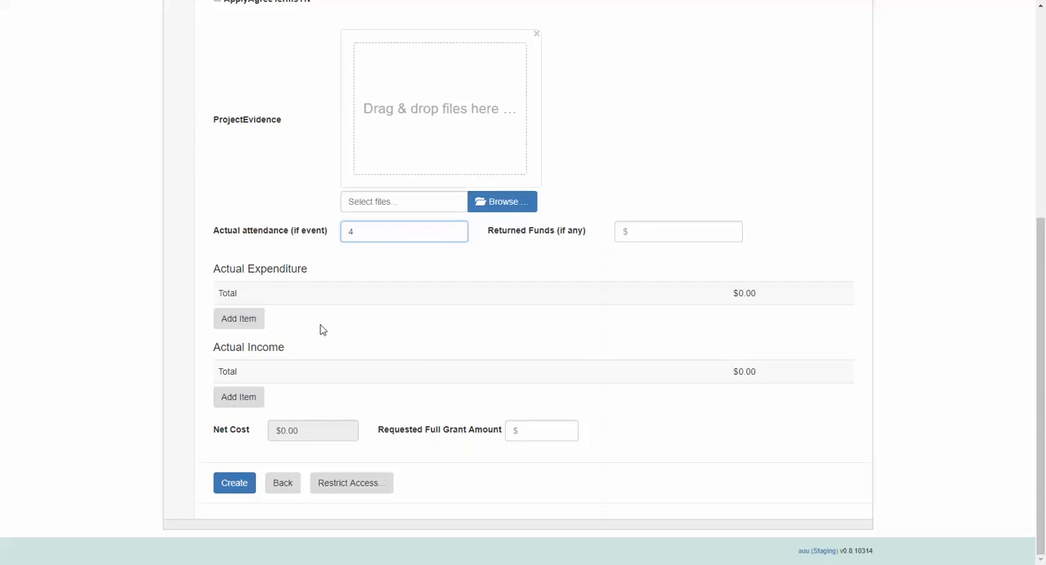
# Step: Start an actual expenditure item described as "Props" with amount 20 and grant type Ordinary Event Grant
pyautogui.click(256, 324)
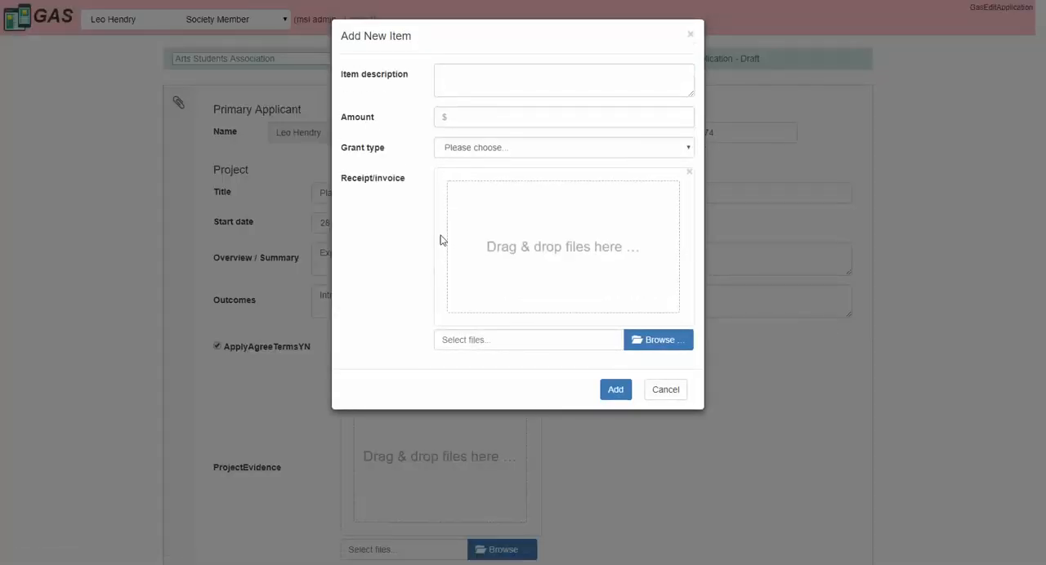
pyautogui.click(470, 80)
pyautogui.write('Props')
pyautogui.click(479, 116)
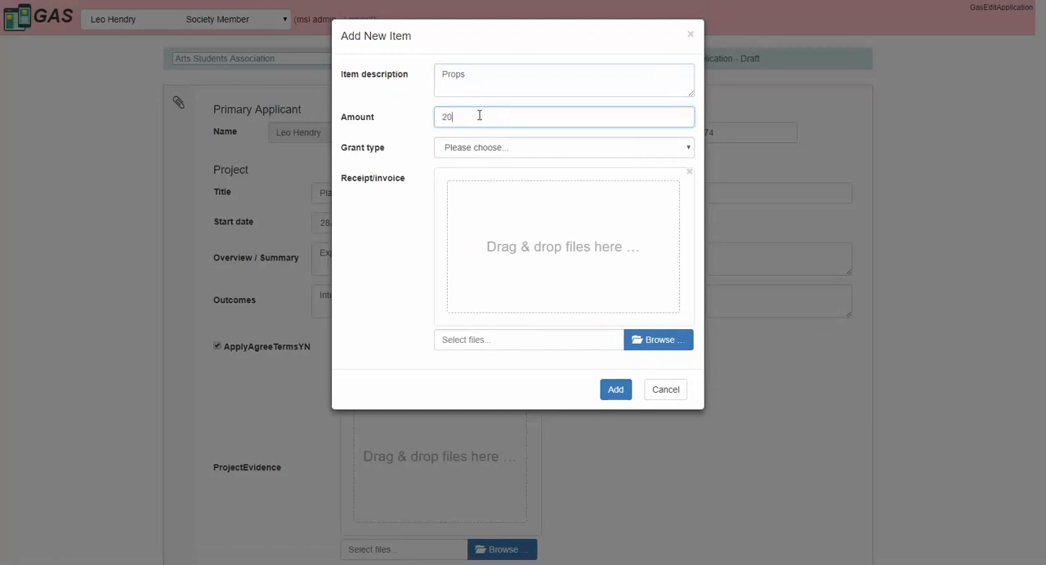
pyautogui.click(498, 146)
pyautogui.click(507, 171)
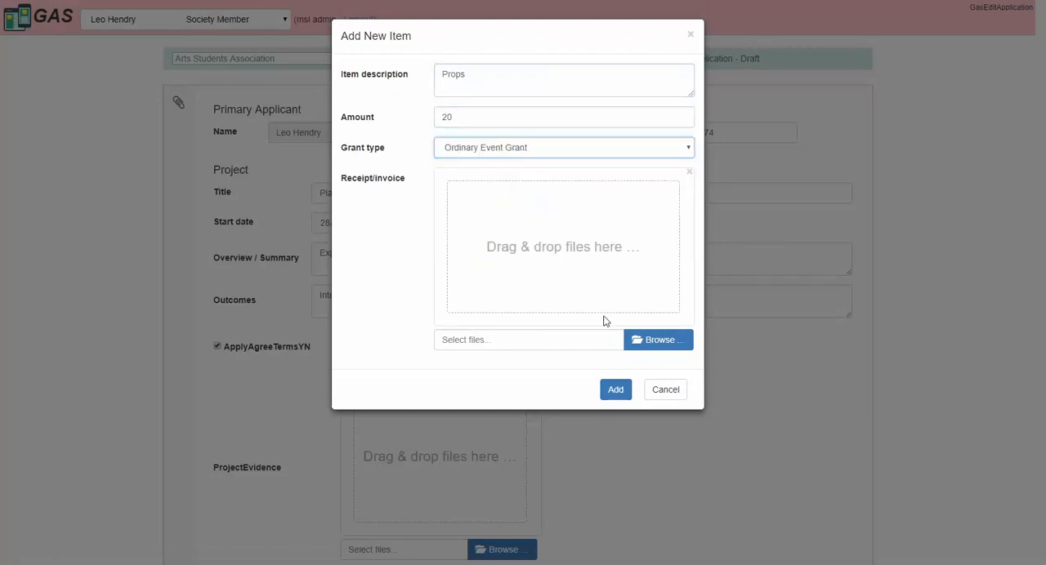
# Step: Upload receipt.JPG from the Desktop as the receipt for Props and add the item to the expenditure
pyautogui.click(670, 347)
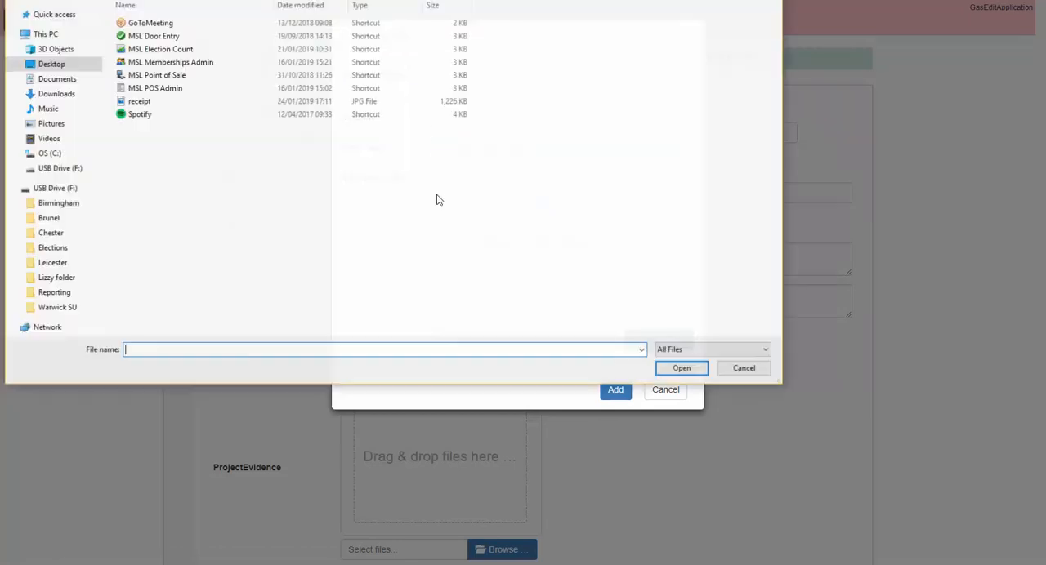
pyautogui.click(146, 103)
pyautogui.doubleClick(145, 103)
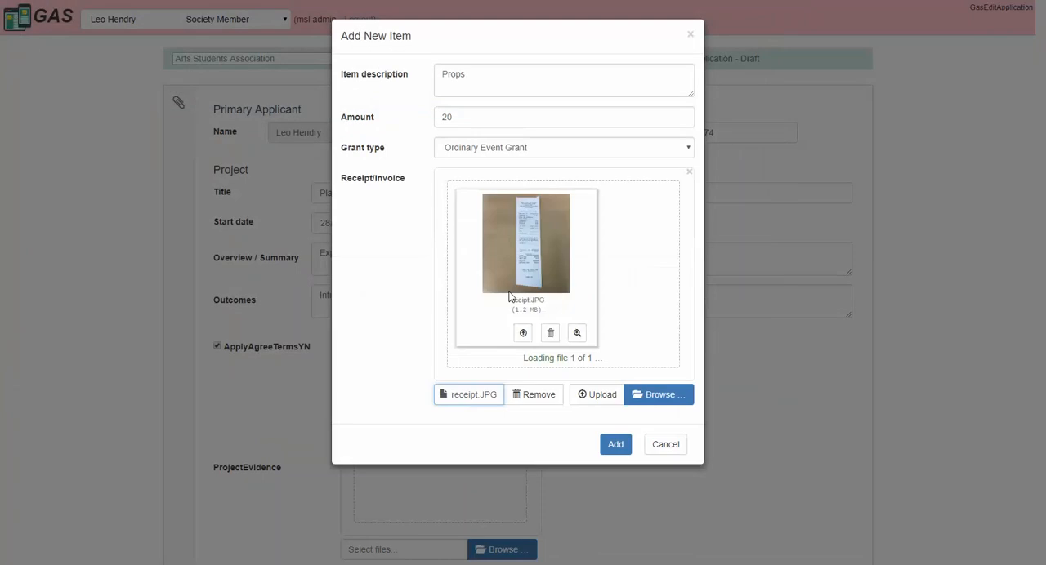
pyautogui.click(523, 332)
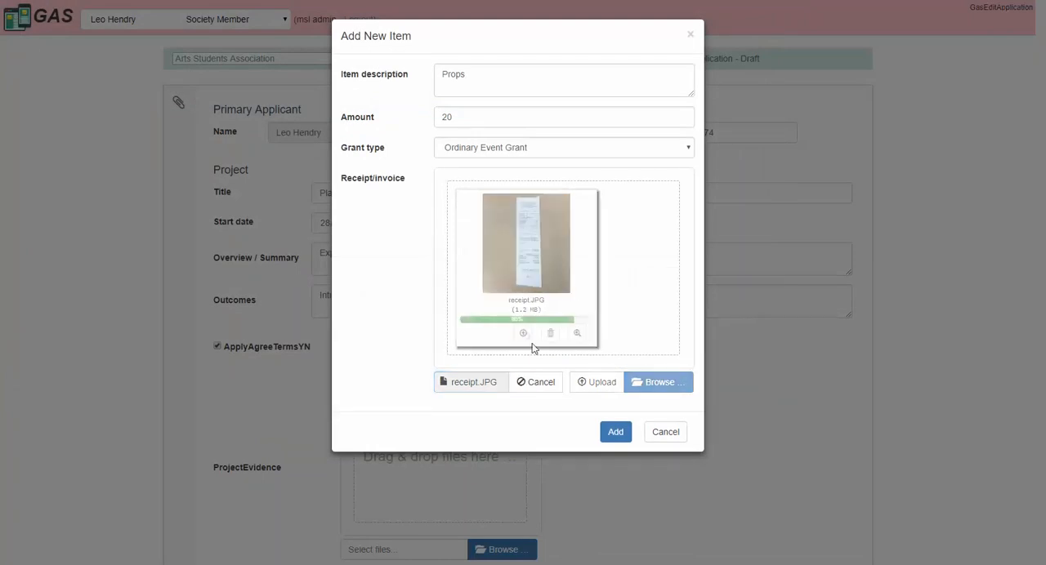
pyautogui.click(617, 432)
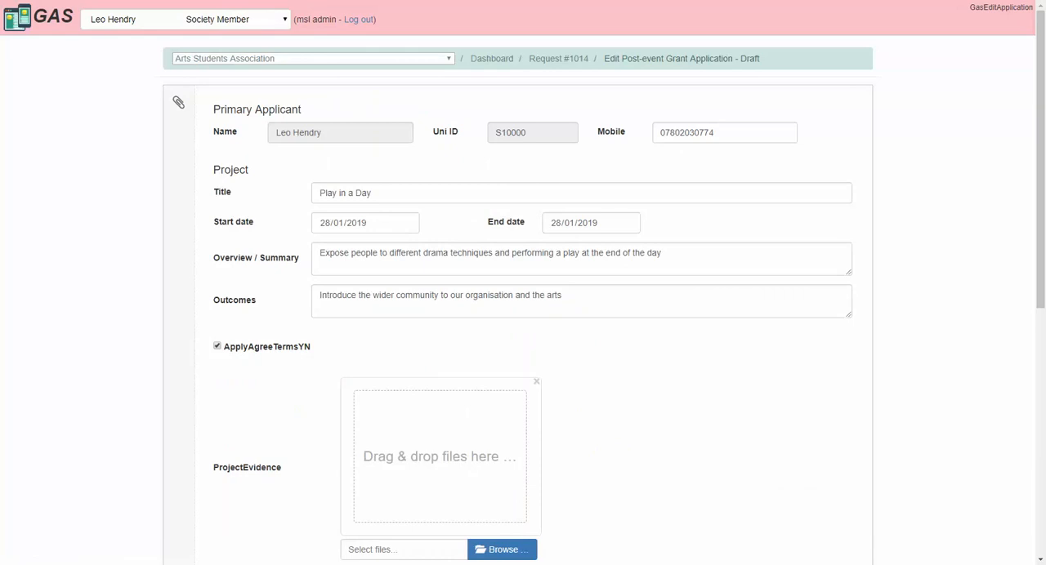
# Step: Add a second actual expenditure item, "Venue", with amount 100 and grant type Ordinary Event Grant, without a receipt
pyautogui.moveTo(1039, 74); pyautogui.dragTo(1035, 327)
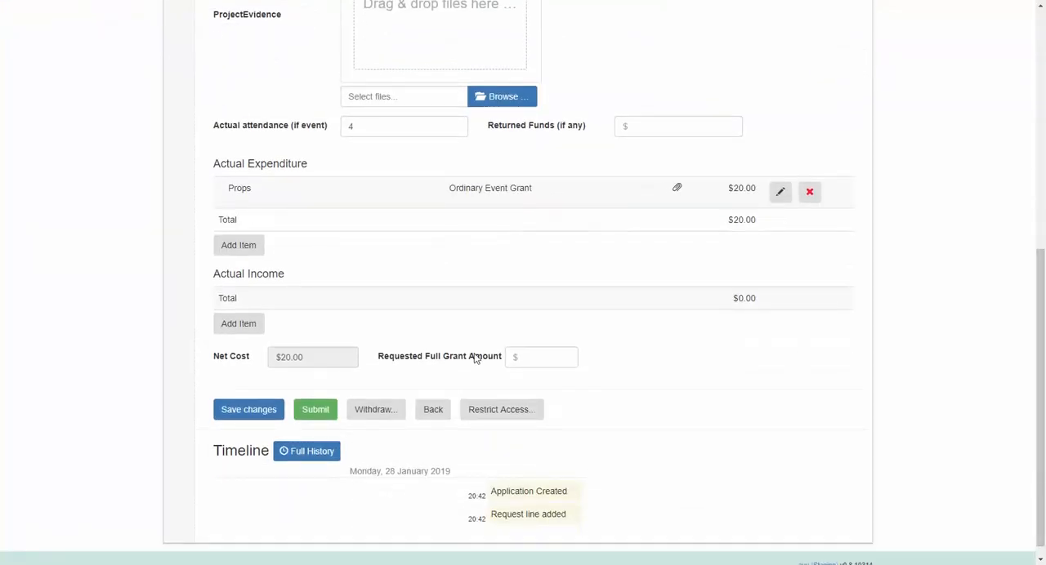
pyautogui.click(245, 250)
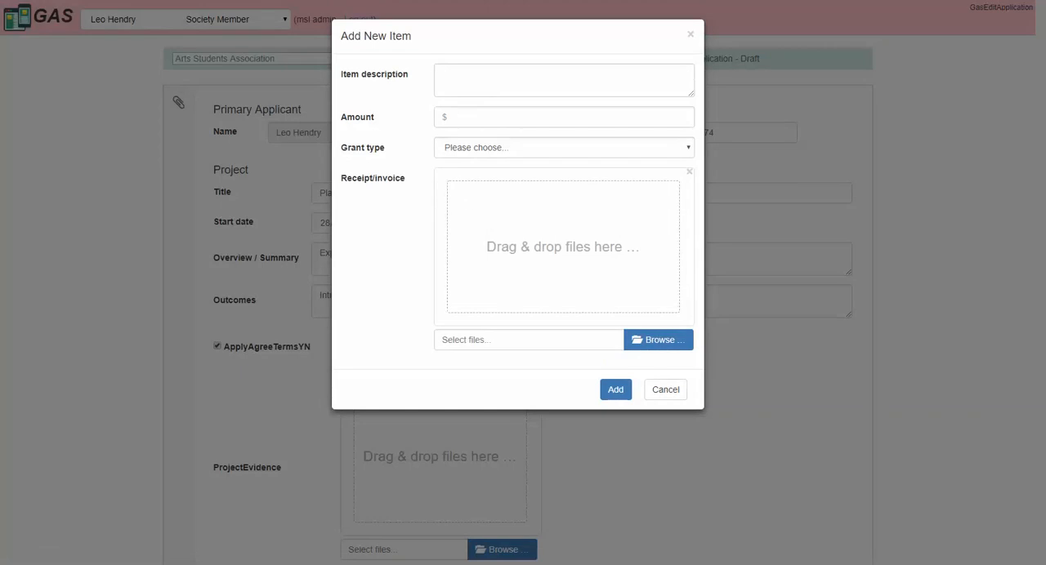
pyautogui.write('Venue')
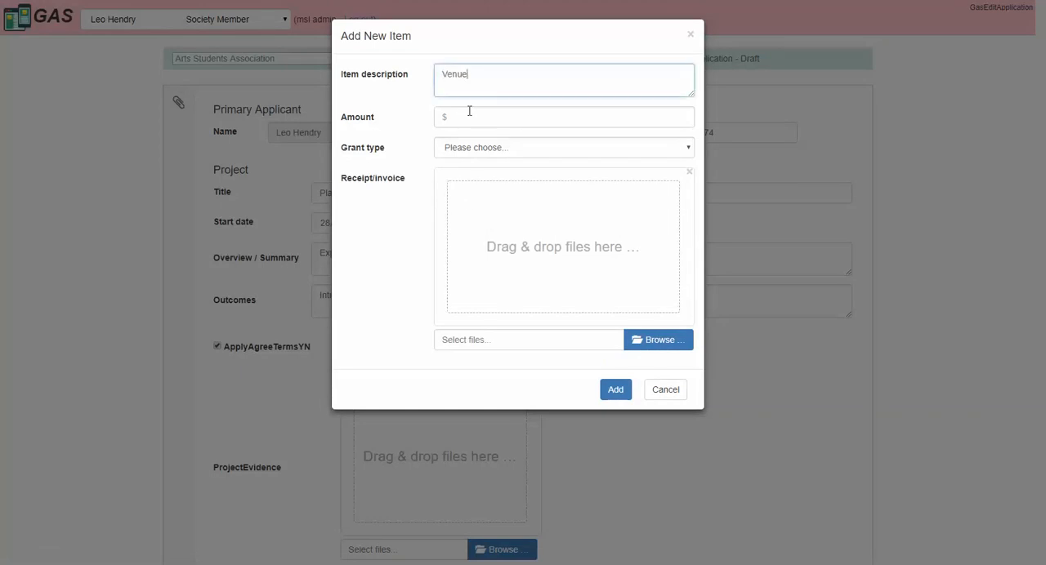
pyautogui.click(475, 115)
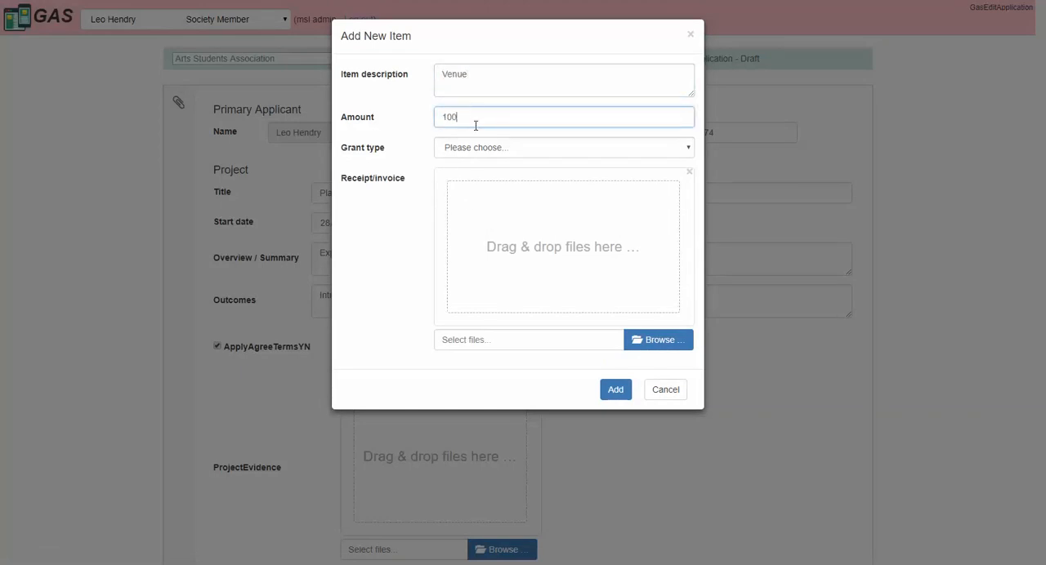
pyautogui.write('100')
pyautogui.click(480, 150)
pyautogui.click(480, 172)
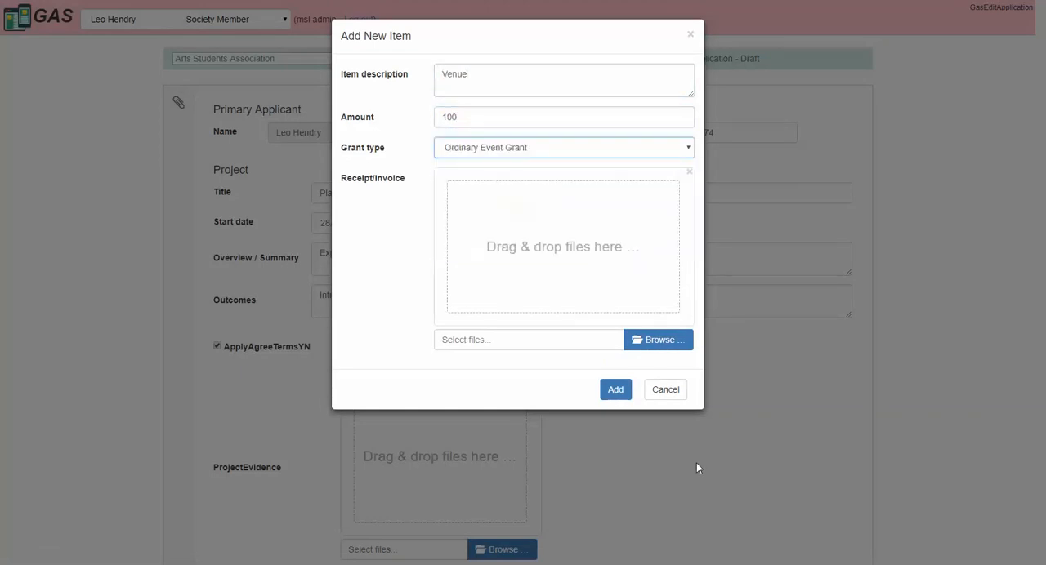
pyautogui.click(614, 390)
# Step: Request a full grant amount of 120 and submit the post-event application
pyautogui.moveTo(1035, 134); pyautogui.dragTo(1039, 395)
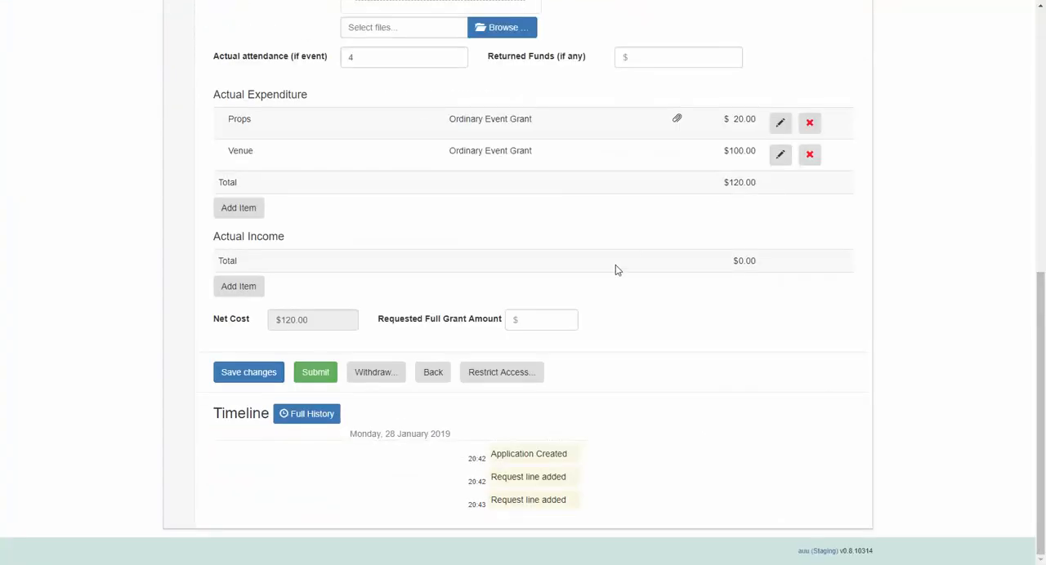
pyautogui.click(553, 319)
pyautogui.click(320, 374)
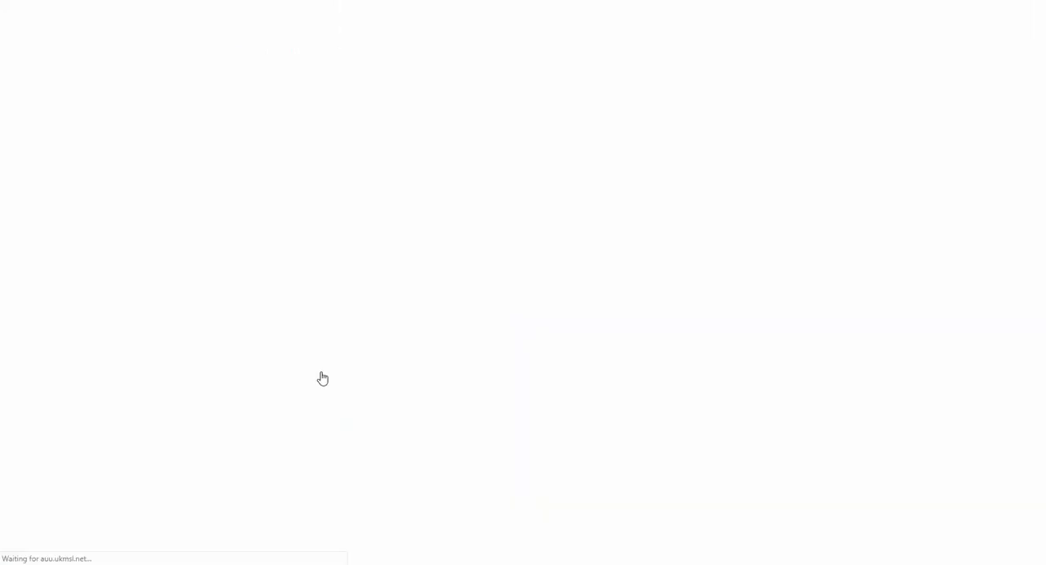
# Step: Switch to the Staff Level 1 Approver and open the submitted "Play in a Day" post-event grant application
pyautogui.click(193, 25)
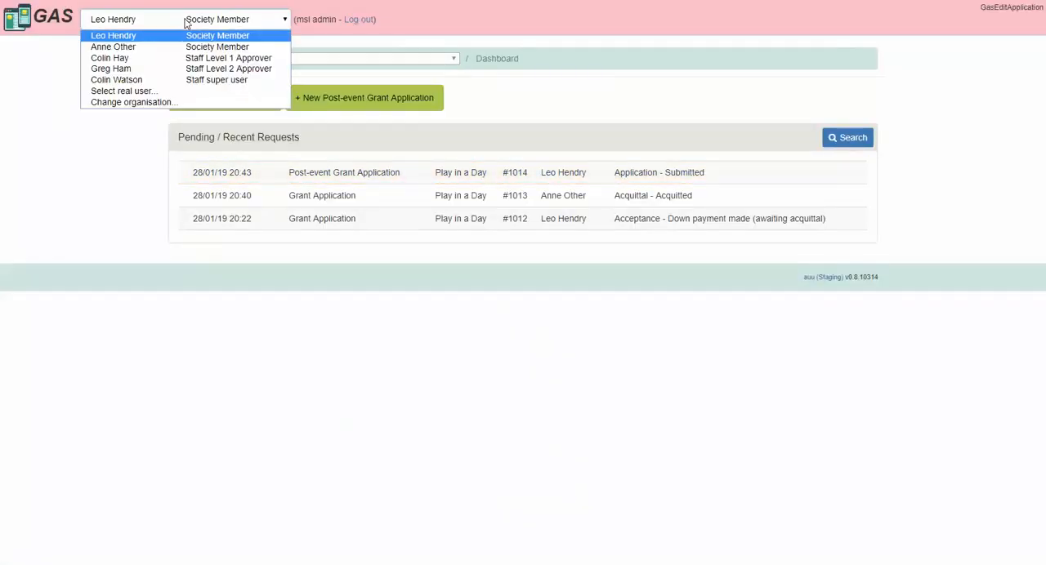
pyautogui.click(191, 60)
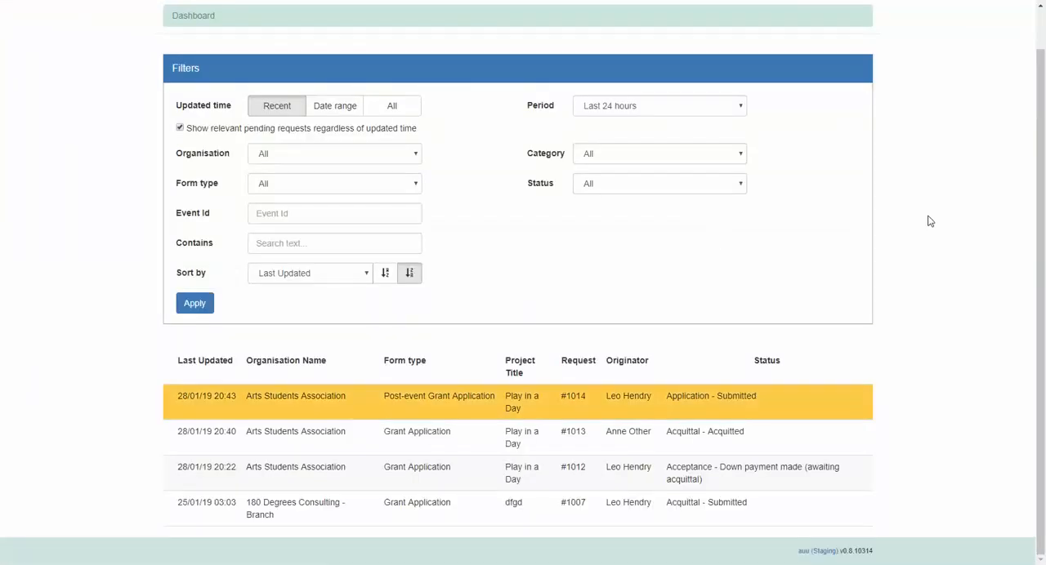
pyautogui.click(680, 411)
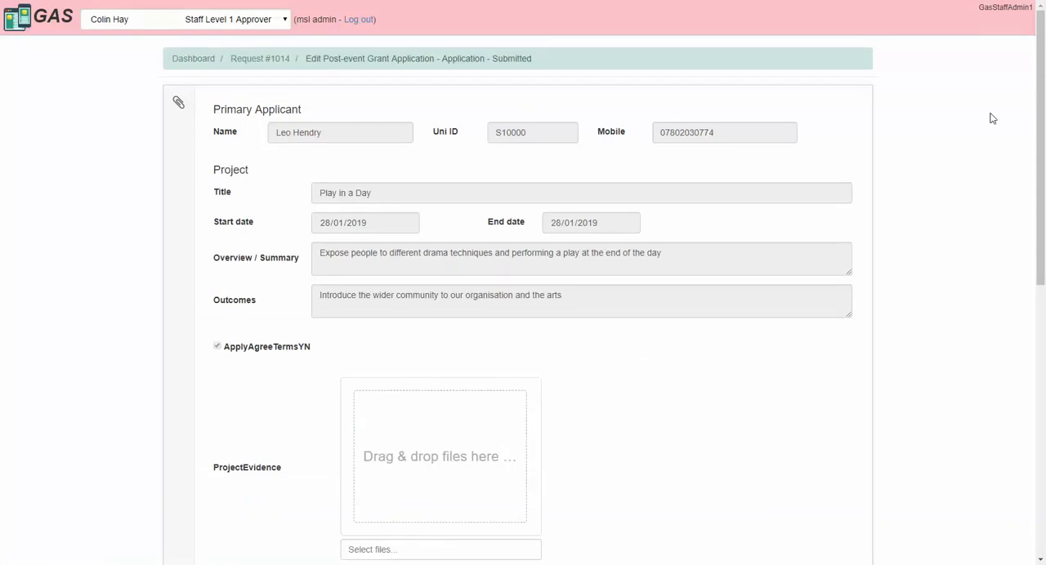
# Step: Enter 120 as the approved total grant for the post-event application
pyautogui.moveTo(1038, 90); pyautogui.dragTo(1042, 361)
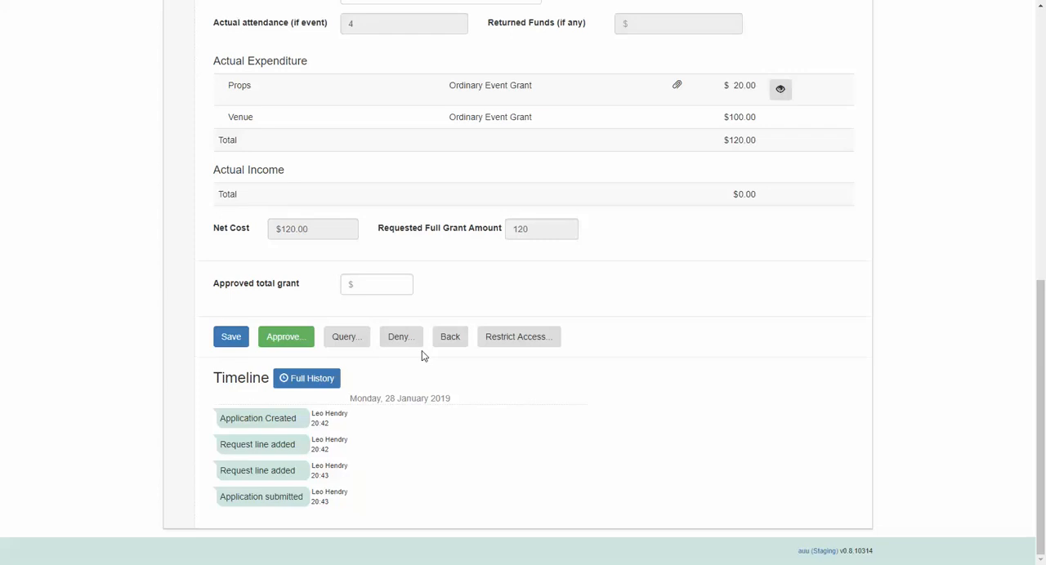
pyautogui.click(377, 286)
pyautogui.write('120')
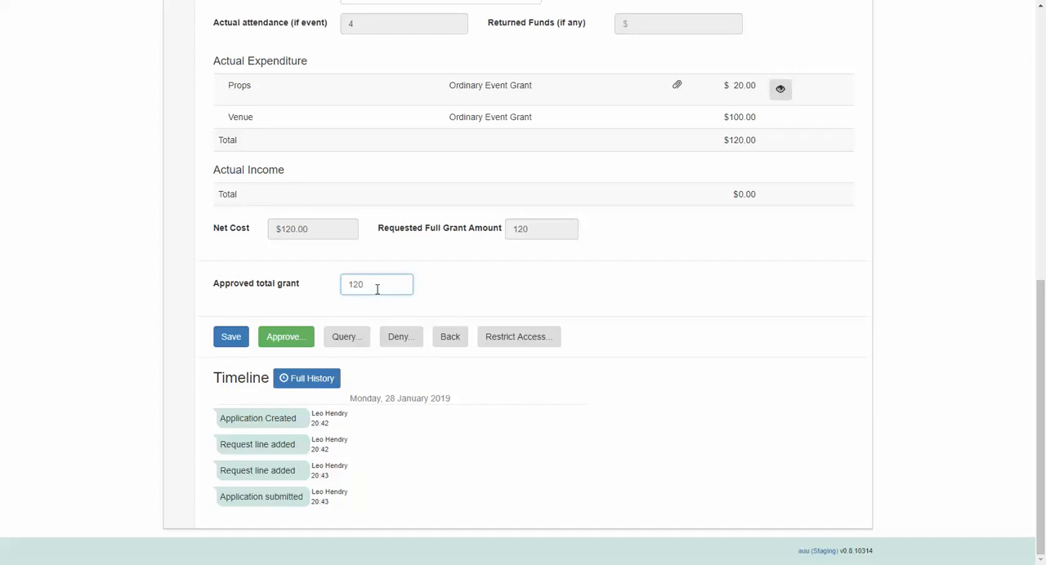
# Step: Approve the "Play in a Day" post-event grant application as Staff Level 1 Approver without adding notes
pyautogui.click(301, 343)
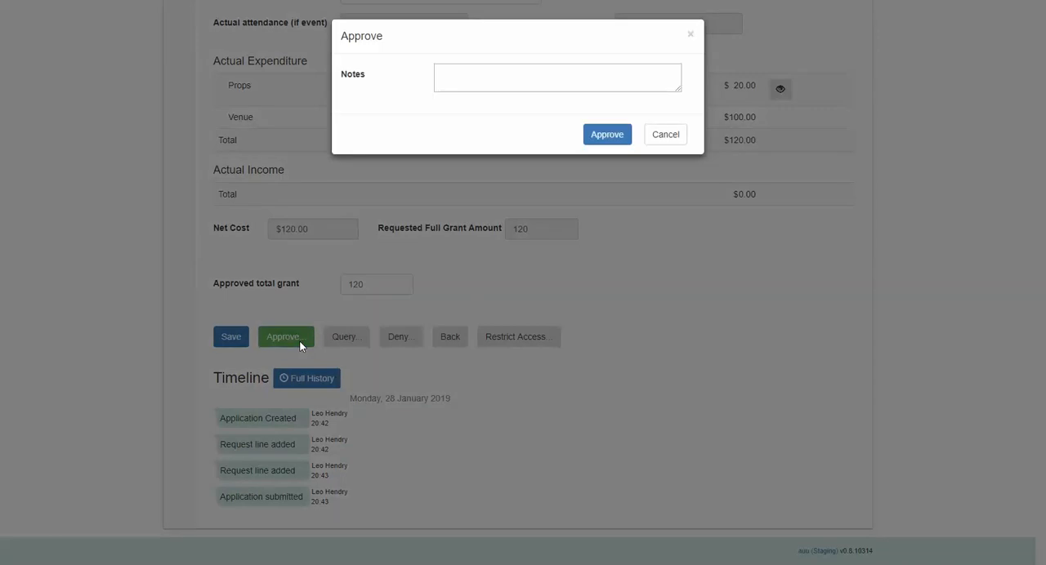
pyautogui.click(606, 137)
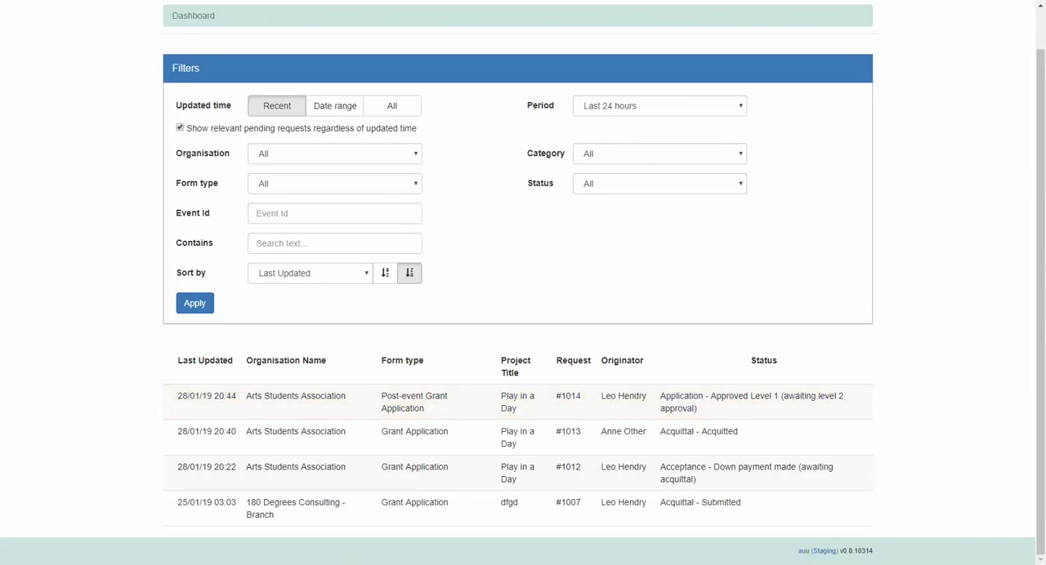
# Step: Switch to the Staff Level 2 Approver and open the "Play in a Day" post-event grant application awaiting level 2 approval
pyautogui.click(251, 24)
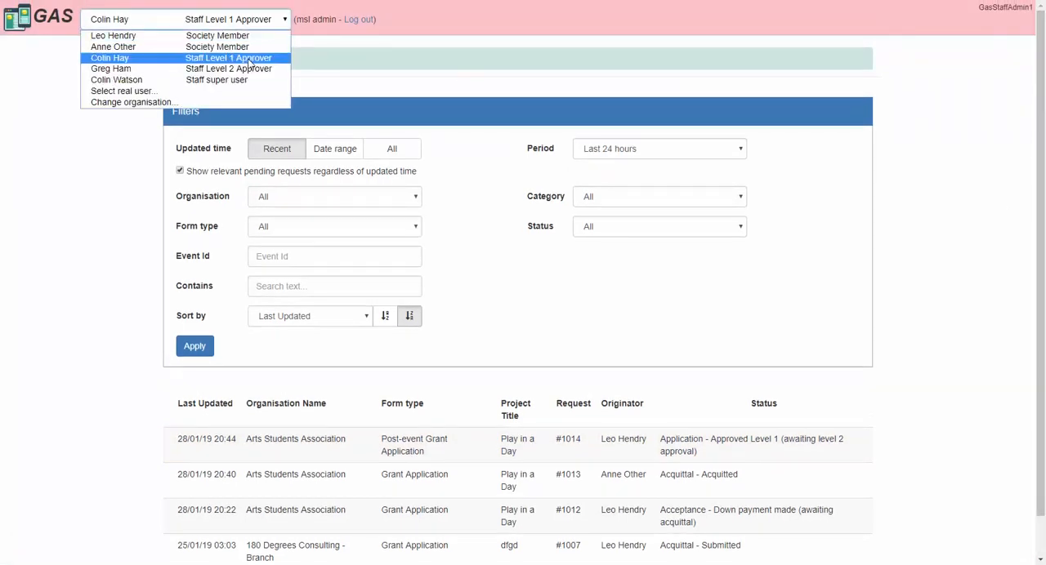
pyautogui.click(250, 61)
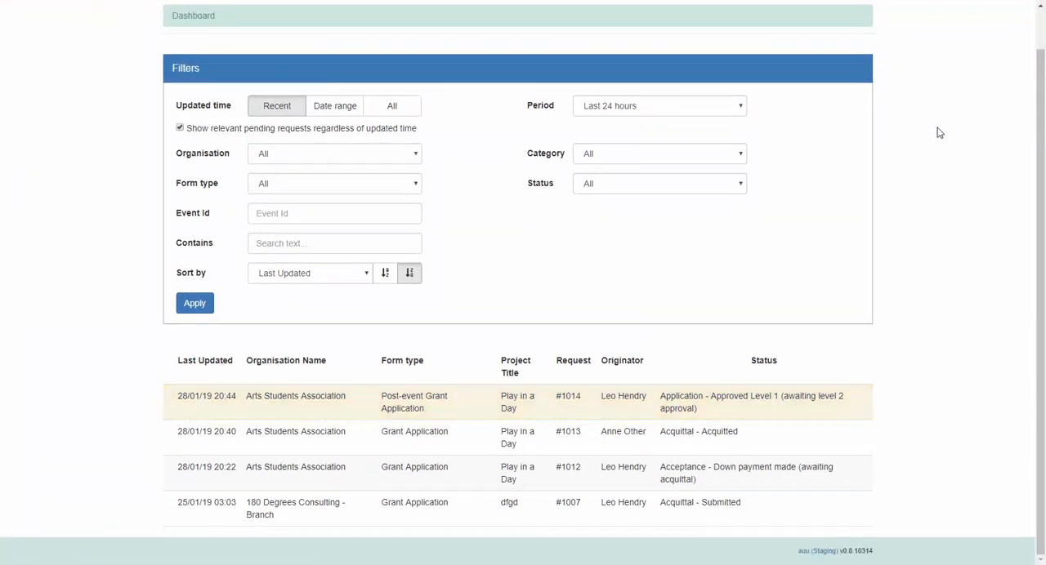
pyautogui.click(720, 404)
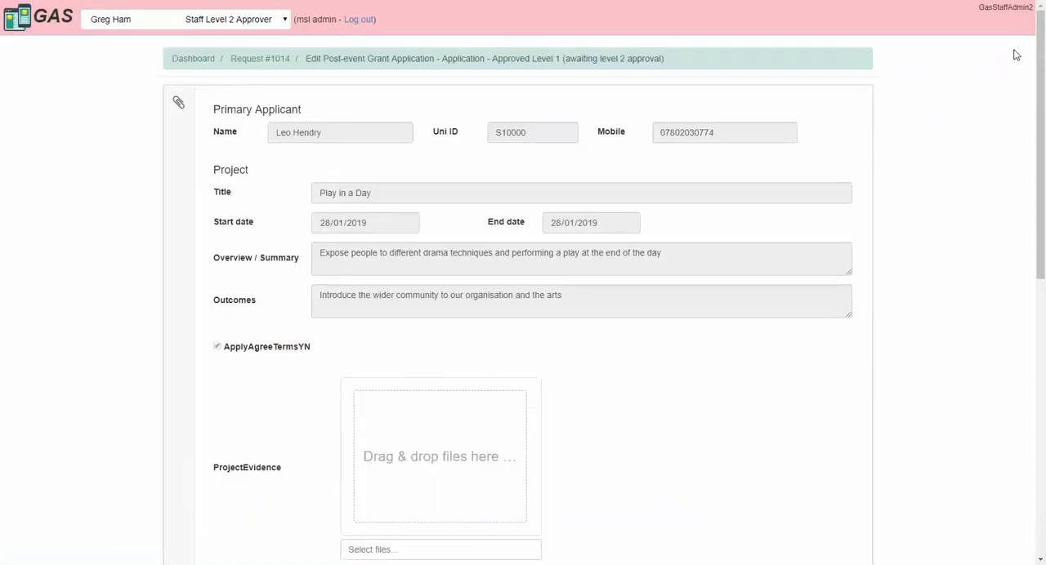
# Step: Approve the post-event grant application for payment as Staff Level 2 Approver
pyautogui.moveTo(1040, 47); pyautogui.dragTo(1039, 324)
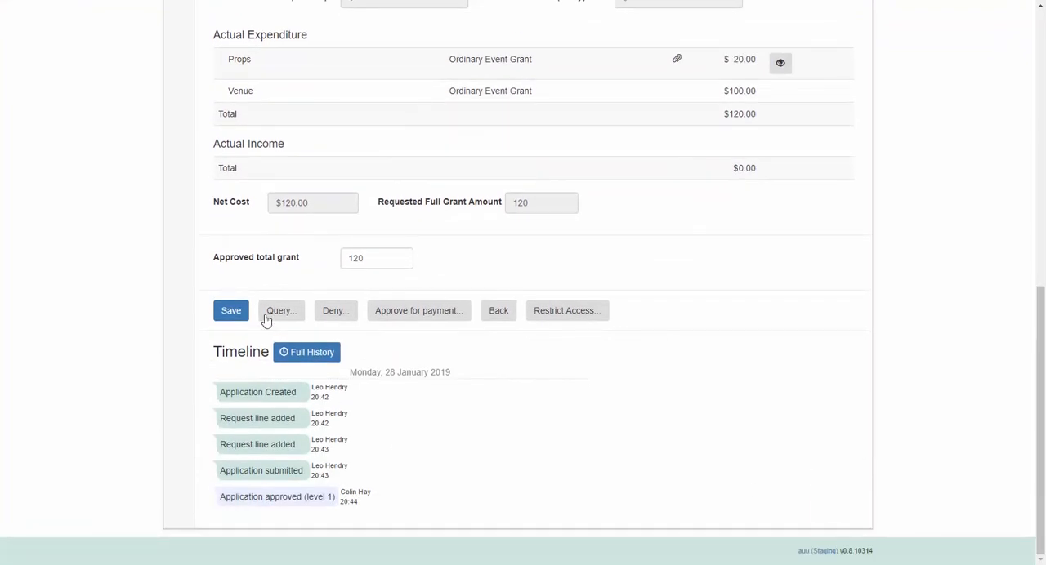
pyautogui.click(428, 311)
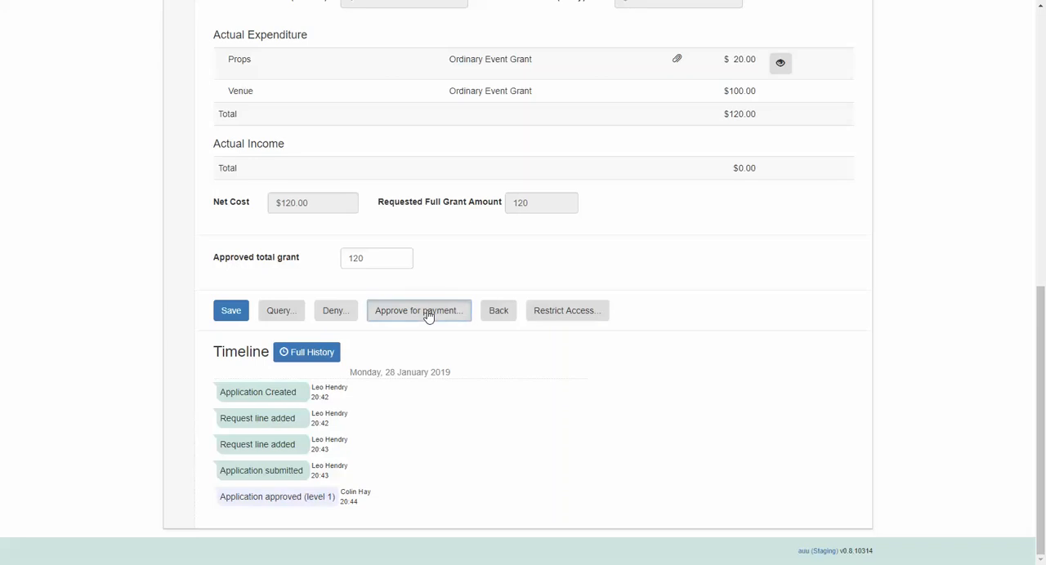
pyautogui.click(569, 136)
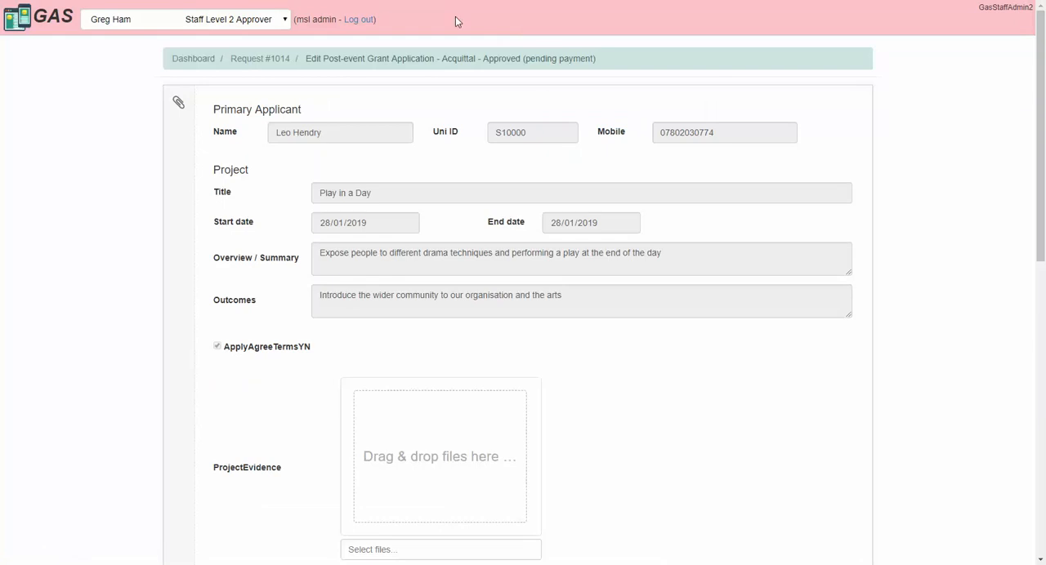
# Step: Enter 120 as the final payment paid funds, fill in the Commbiz TXN number, and mark the payment as made
pyautogui.moveTo(1040, 112); pyautogui.dragTo(1040, 407)
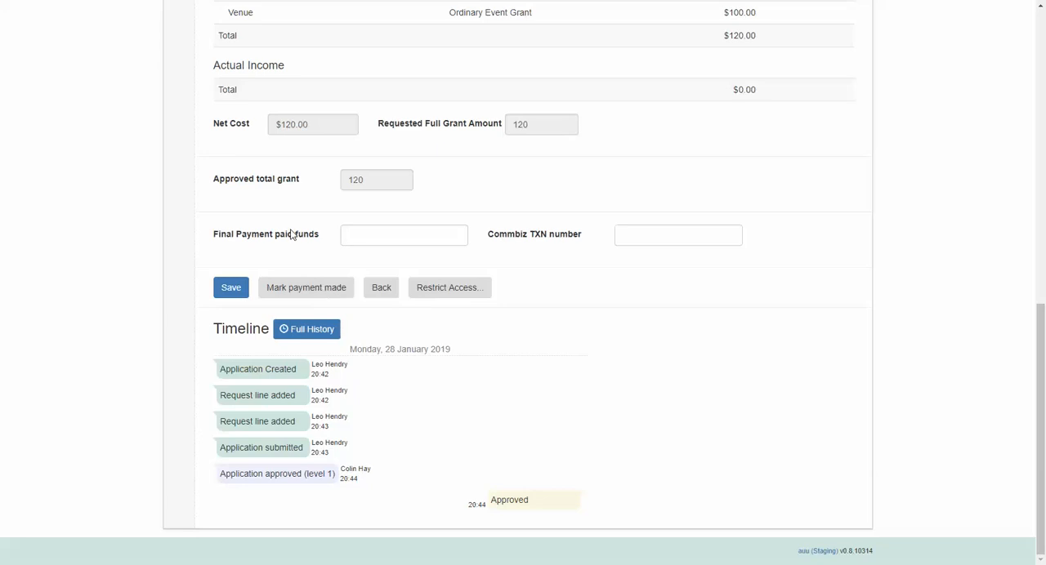
pyautogui.click(380, 235)
pyautogui.write('120')
pyautogui.click(656, 240)
pyautogui.write('123456')
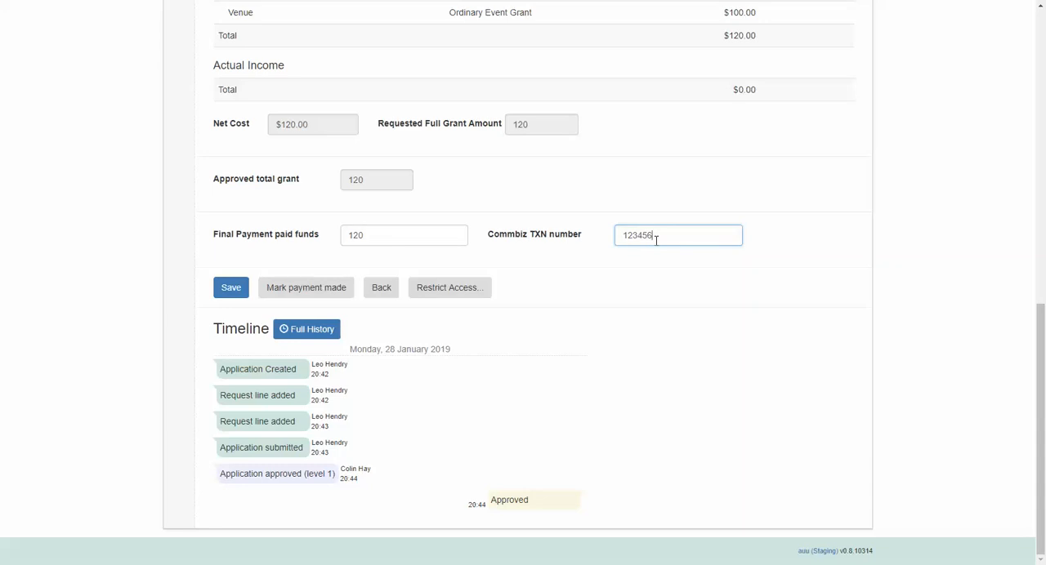
pyautogui.click(317, 296)
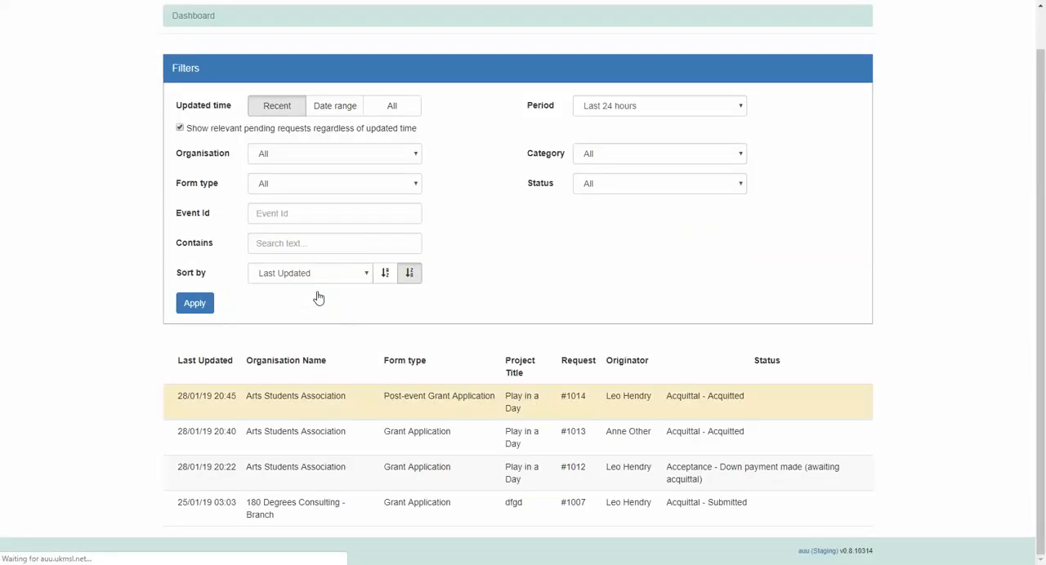
pyautogui.moveTo(759, 407)
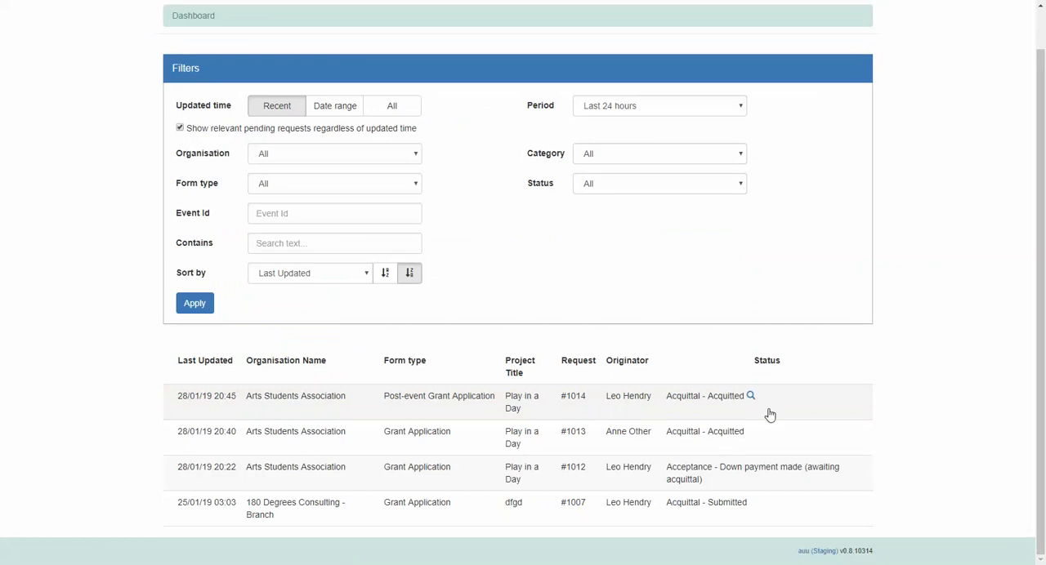
pyautogui.moveTo(1041, 332); pyautogui.dragTo(1042, 241)
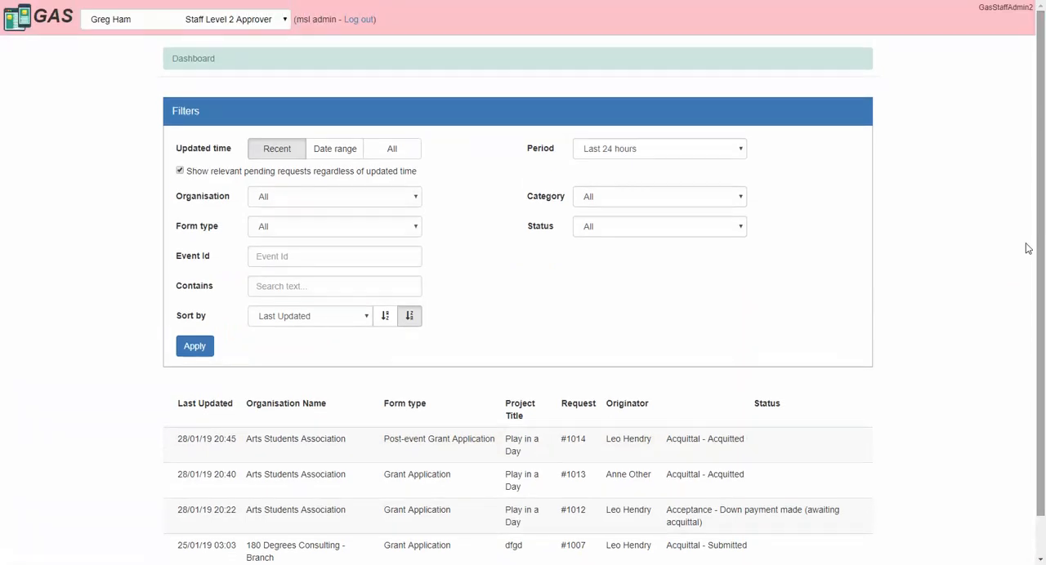